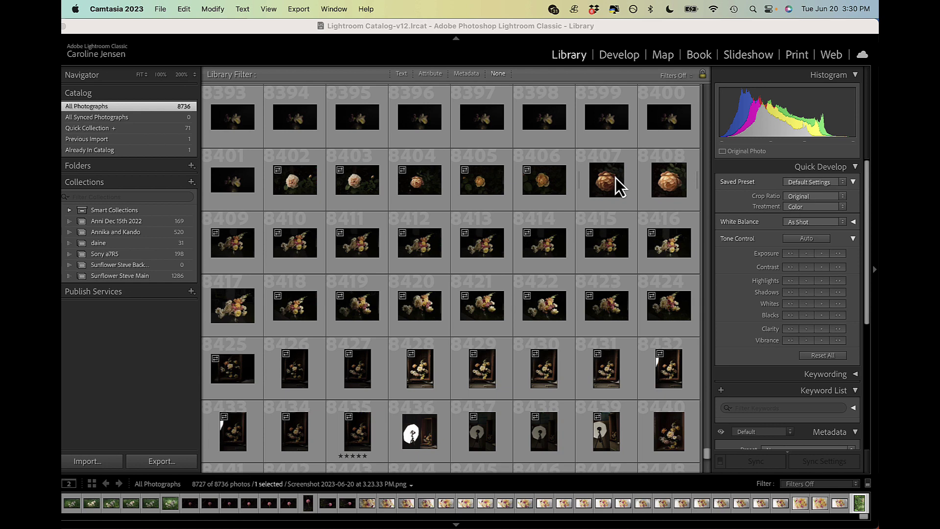
# Open the photo DSC07328 of the camera and round diffuser setup and examine its flower arrangement at 200% magnification.
pyautogui.doubleClick(424, 435)
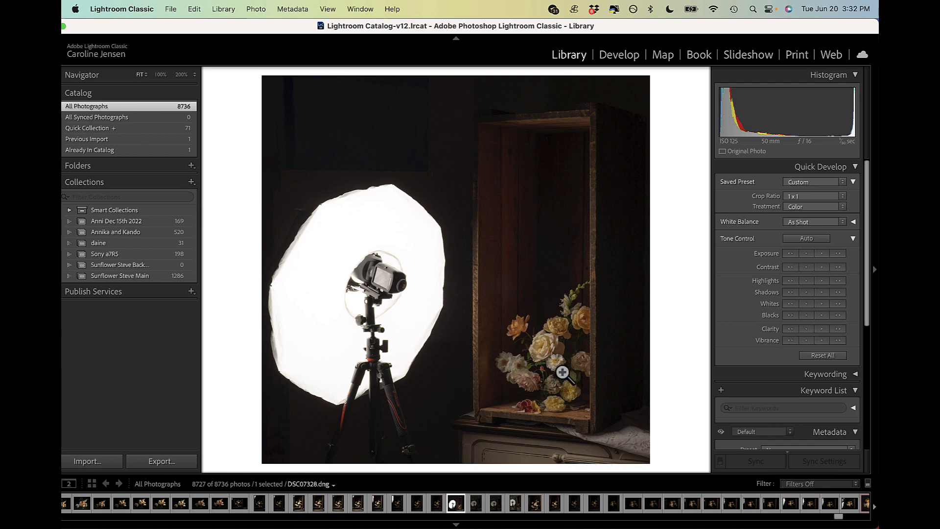
pyautogui.click(565, 374)
pyautogui.scroll(5, 567, 380)
pyautogui.hscroll(2, 568, 379)
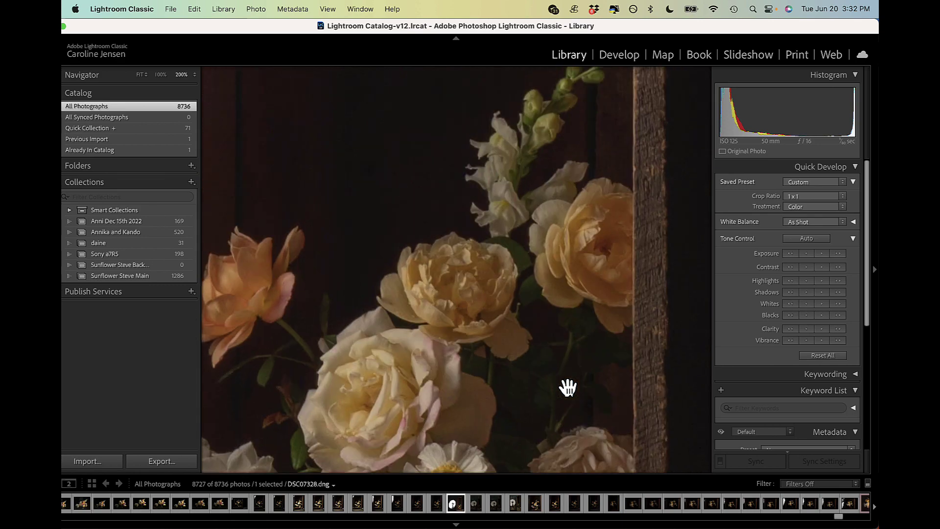
pyautogui.scroll(2, 568, 387)
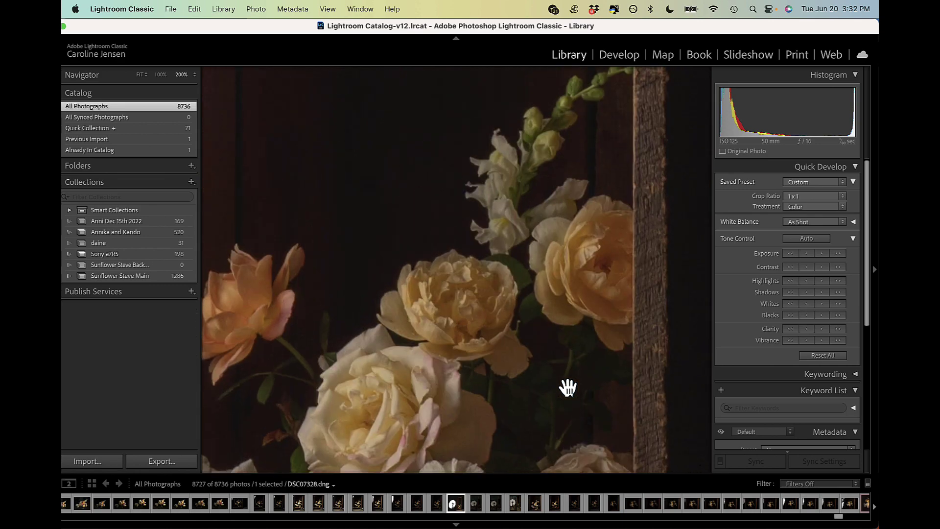
pyautogui.scroll(-5, 569, 333)
pyautogui.hscroll(-2, 569, 333)
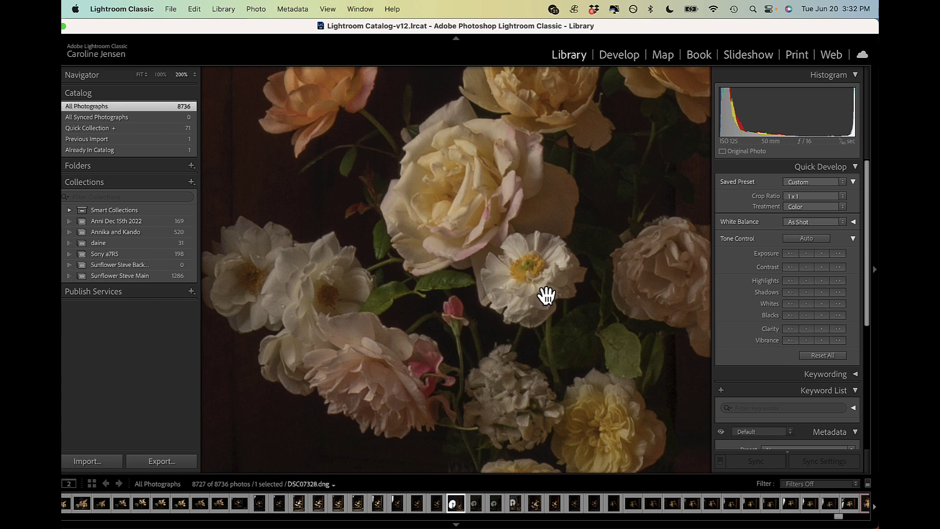
pyautogui.scroll(-3, 547, 295)
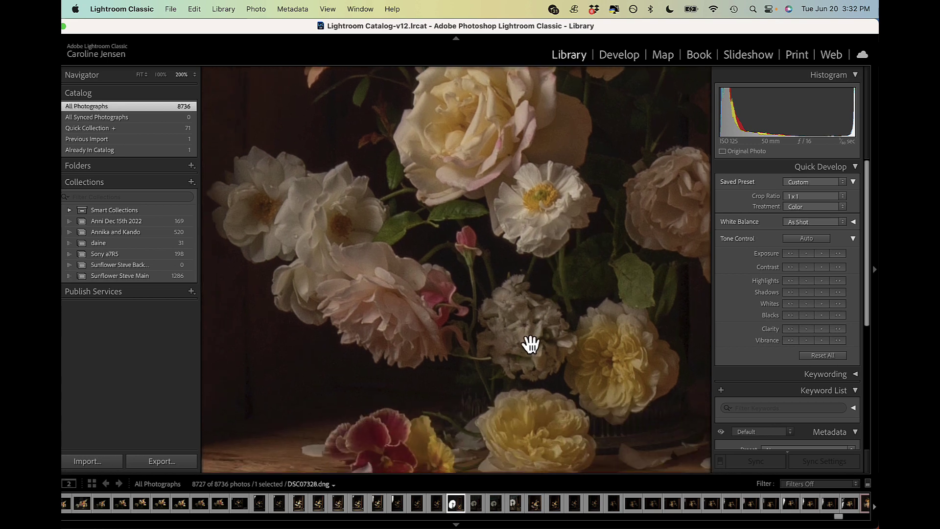
pyautogui.scroll(-3, 527, 339)
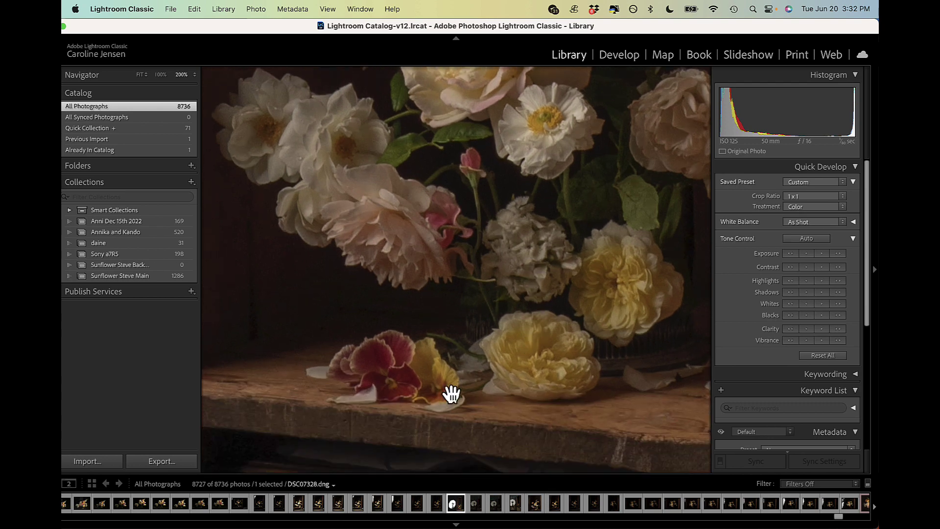
pyautogui.scroll(3, 422, 399)
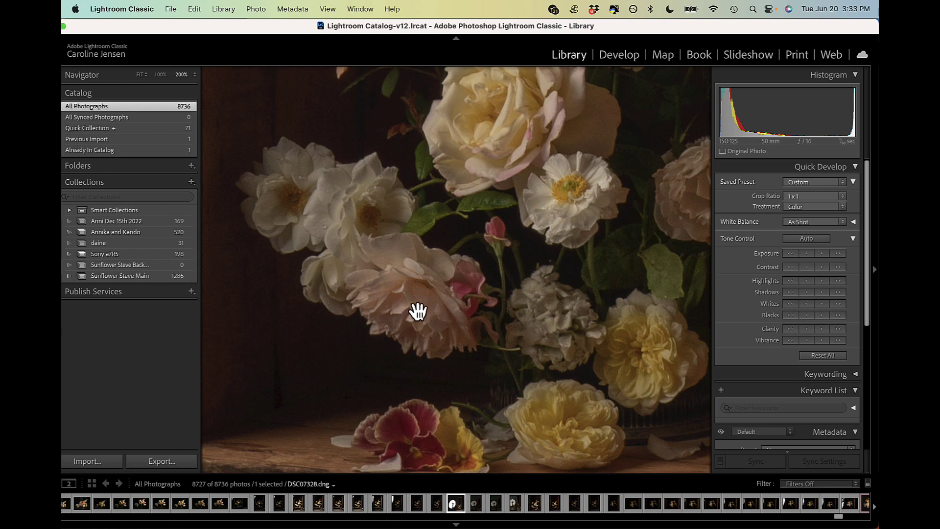
pyautogui.scroll(5, 424, 322)
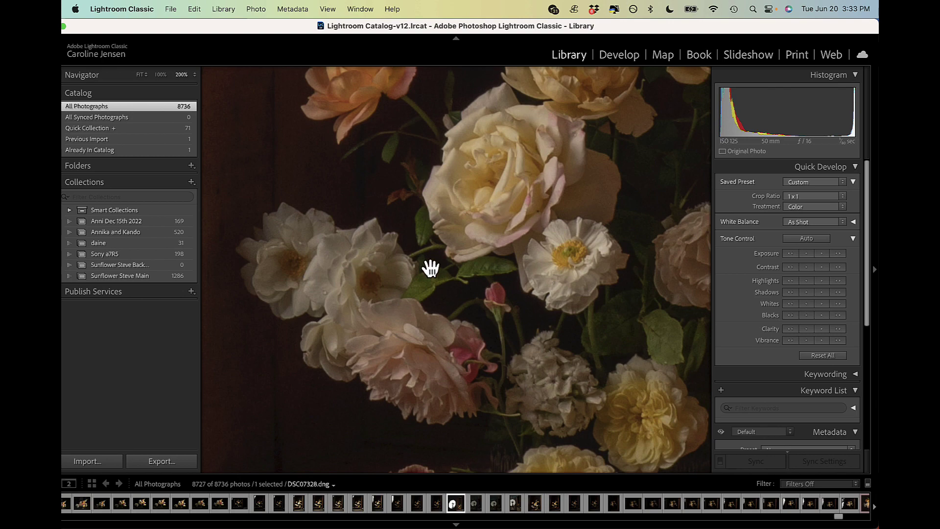
# Examine the individual blooms and fallen petals at 400% magnification and return to a view of the whole photo.
pyautogui.press('super+minus')
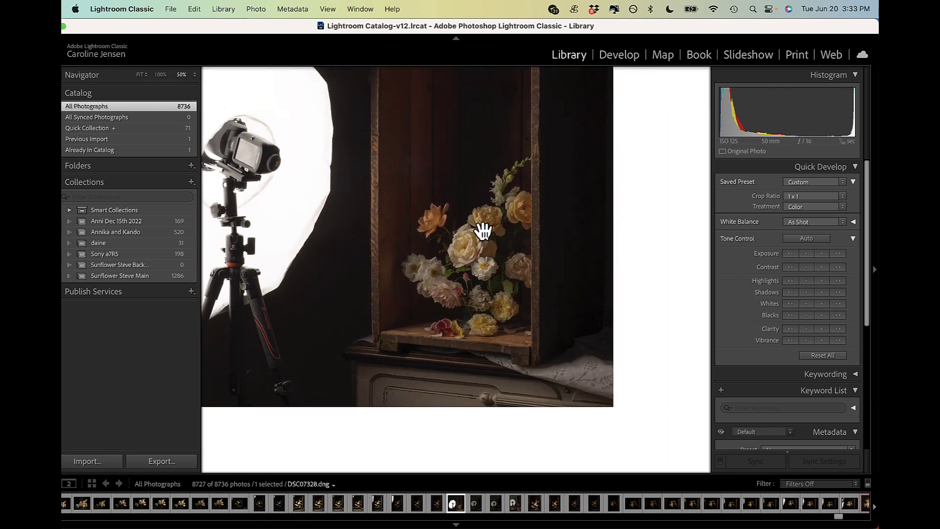
pyautogui.press('super+equal')
pyautogui.press('super+equal')
pyautogui.press('super+equal')
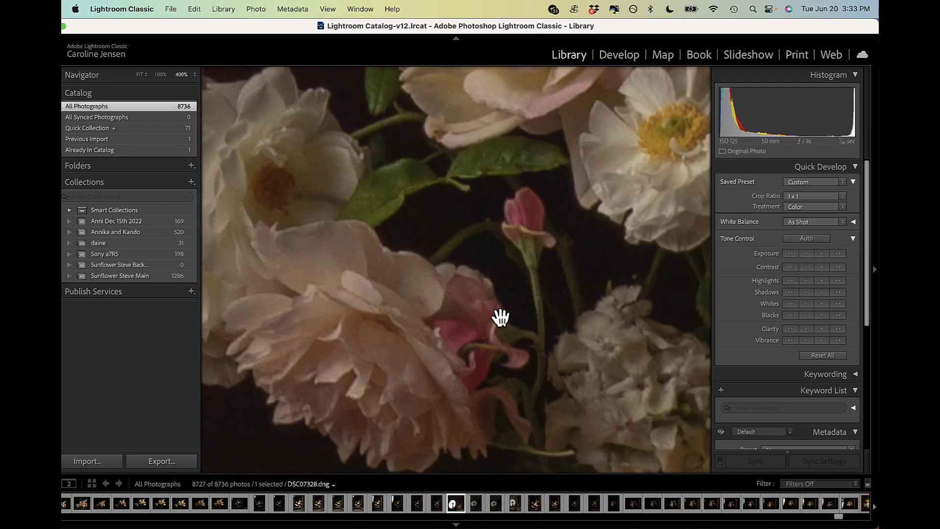
pyautogui.hscroll(3, 562, 357)
pyautogui.scroll(-1, 563, 357)
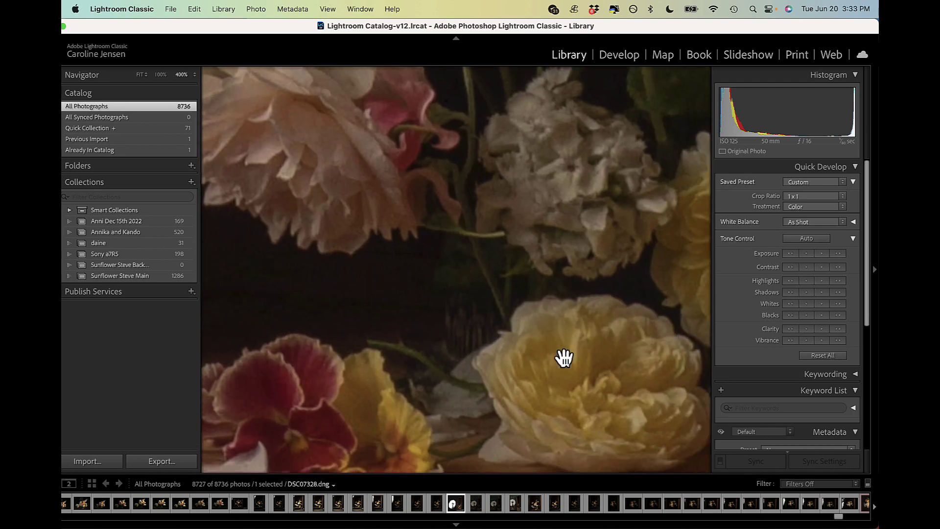
pyautogui.click(479, 350)
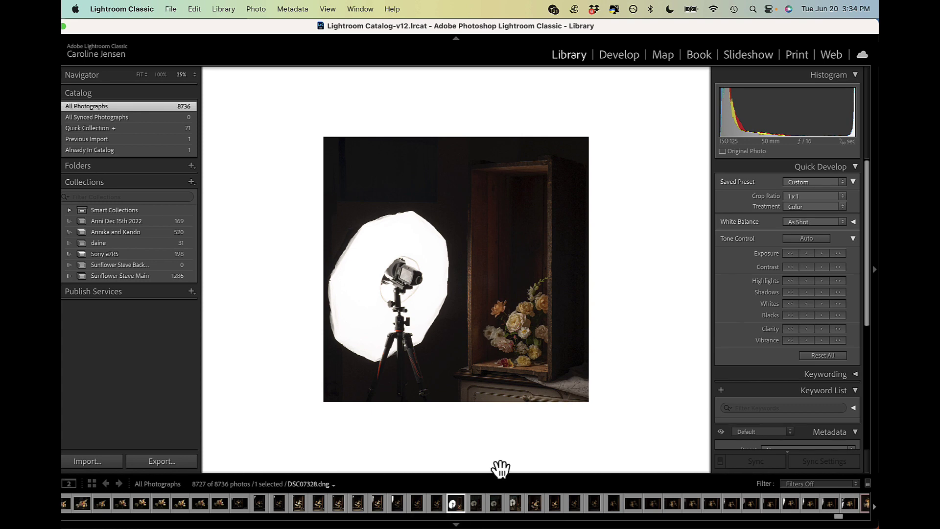
# Return to the thumbnail grid and open the crate still life DSC07319 with the whole bouquet in view.
pyautogui.press('g')
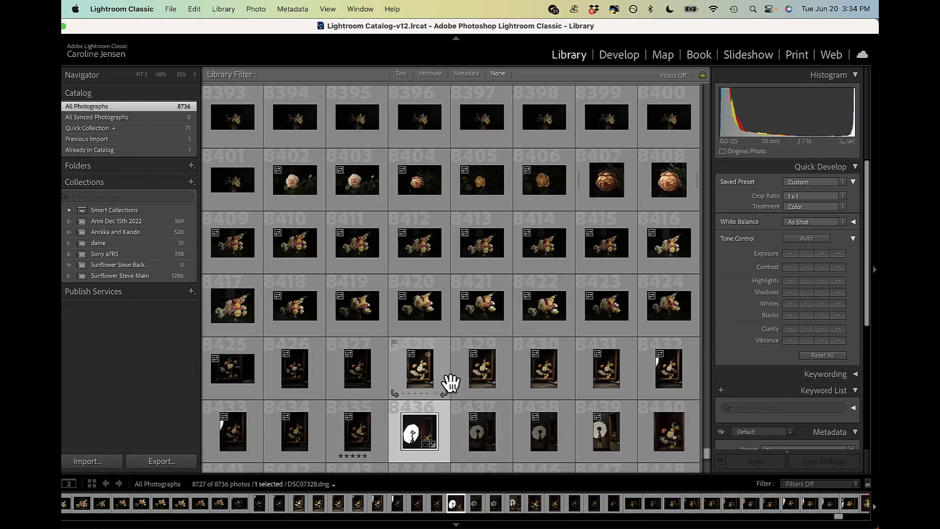
pyautogui.doubleClick(426, 377)
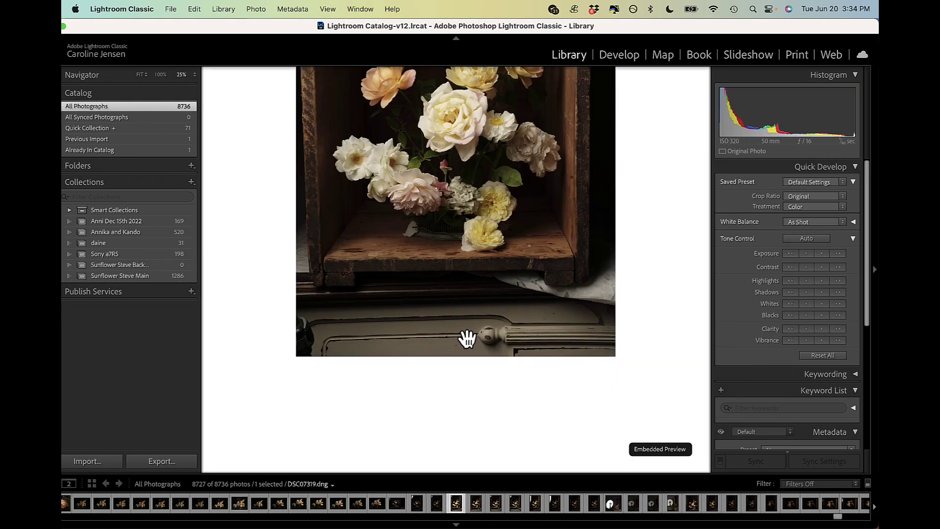
pyautogui.scroll(5, 466, 336)
pyautogui.scroll(3, 466, 336)
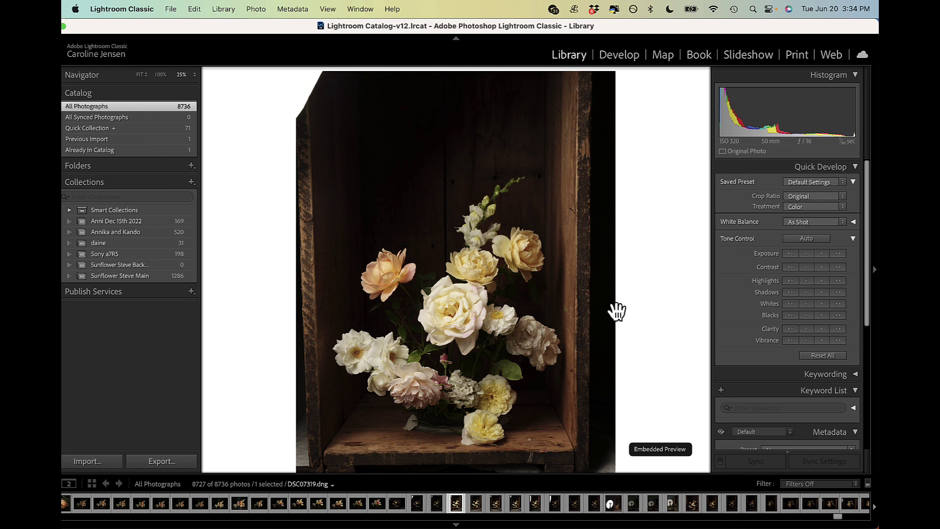
# Browse forward through the crate still lifes to DSC07325, comparing the composition and lighting of each shot.
pyautogui.press('Right')
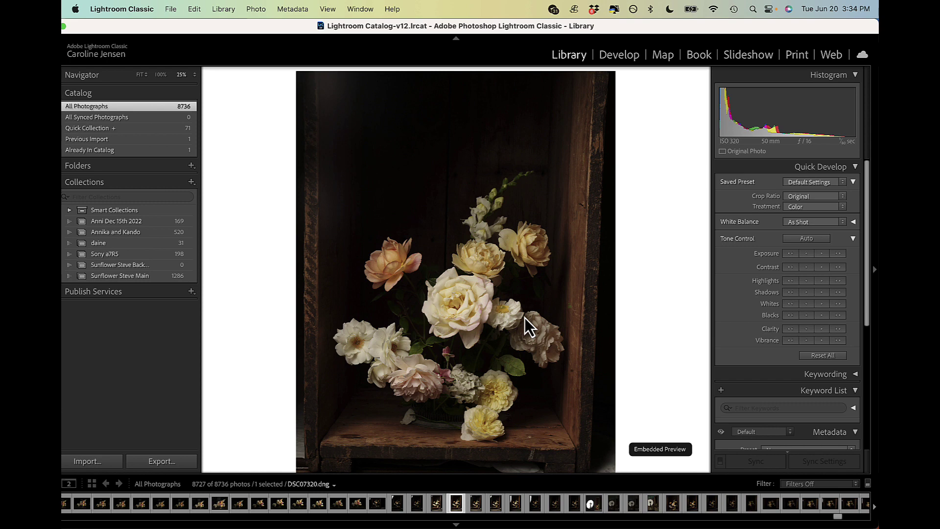
pyautogui.press('Right')
pyautogui.press('Right')
pyautogui.press('Right')
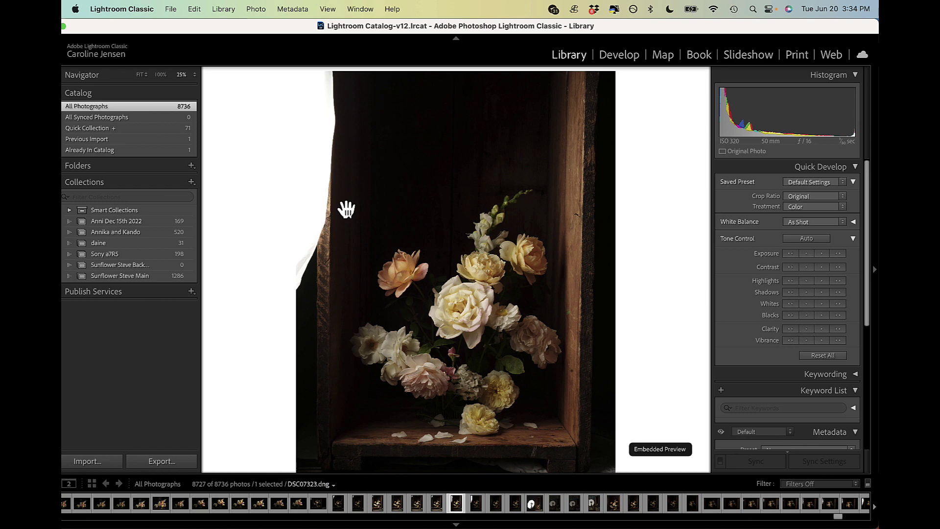
pyautogui.press('Right')
pyautogui.press('Right')
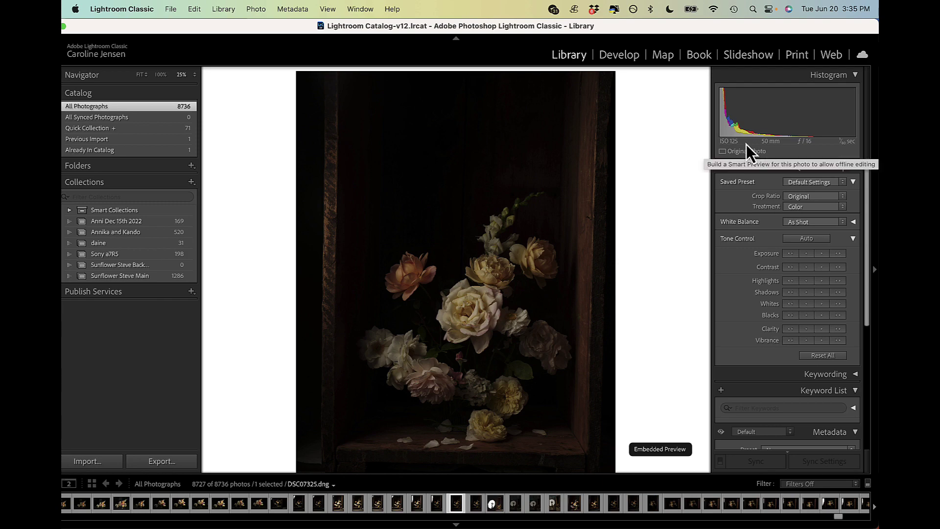
# Go back through the series to DSC07320 and forward again to DSC07325, comparing exposure and ISO between the shots.
pyautogui.press('Left')
pyautogui.press('Left')
pyautogui.press('Left')
pyautogui.press('Left')
pyautogui.press('Left')
pyautogui.press('Left')
pyautogui.press('Left')
pyautogui.press('Left')
pyautogui.press('Left')
pyautogui.press('Left')
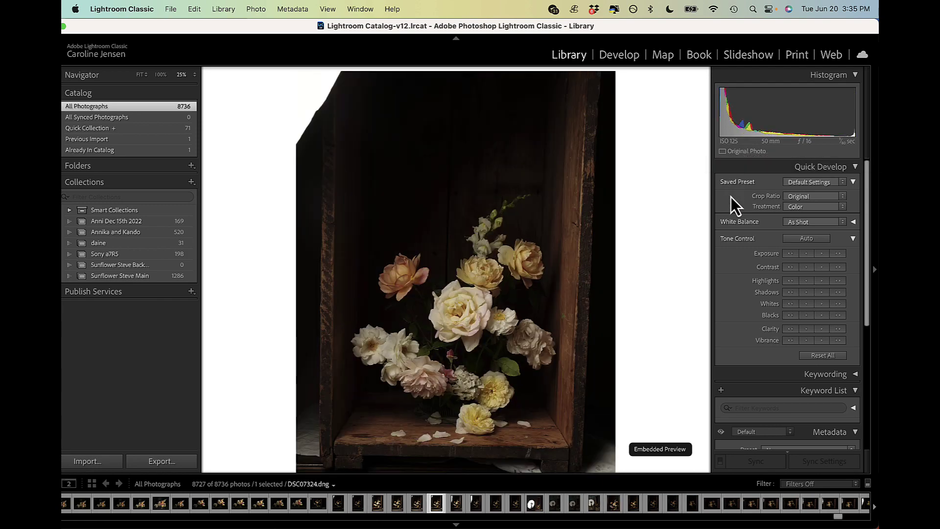
pyautogui.press('Right')
pyautogui.press('Right')
pyautogui.press('Right')
pyautogui.press('Right')
pyautogui.press('Right')
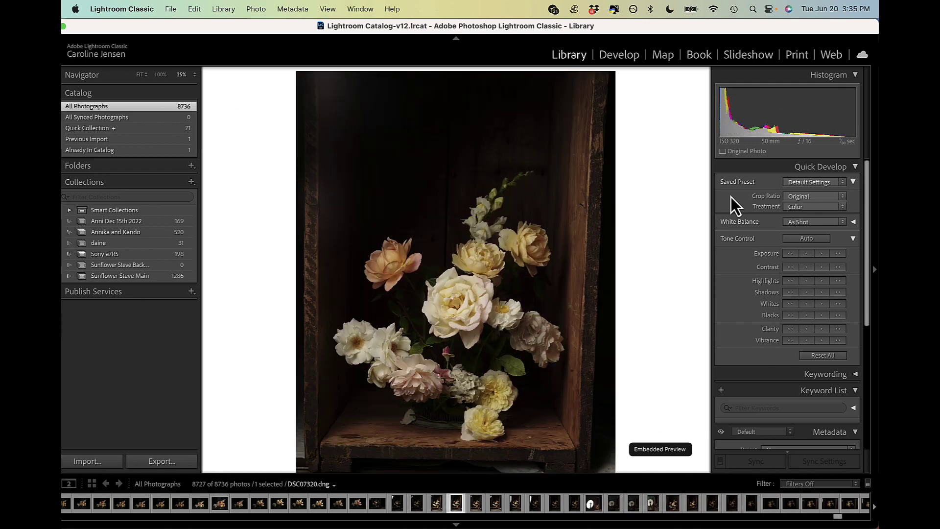
pyautogui.press('Right')
pyautogui.press('Right')
pyautogui.press('Right')
pyautogui.press('Right')
pyautogui.press('Right')
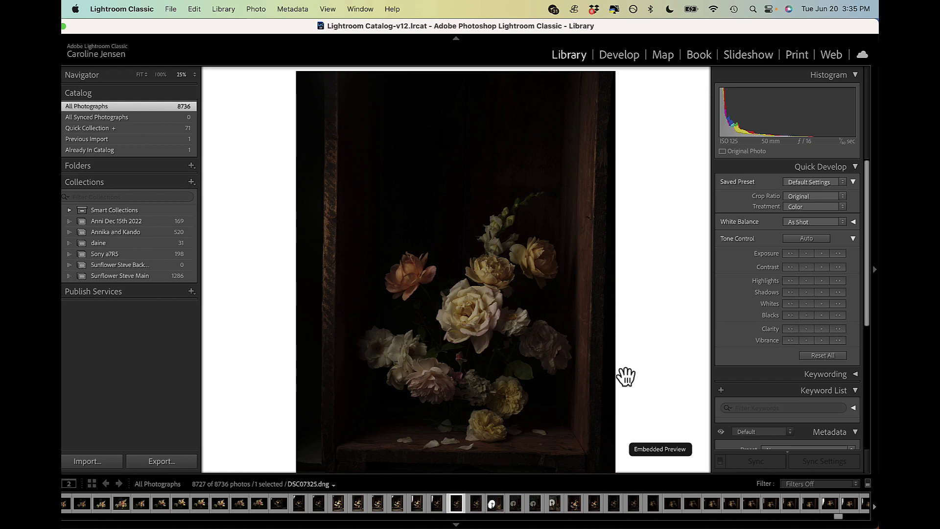
# Advance past the tripod and diffuser setup shots to the flower photo DSC07332.
pyautogui.press('Right')
pyautogui.press('Right')
pyautogui.press('Right')
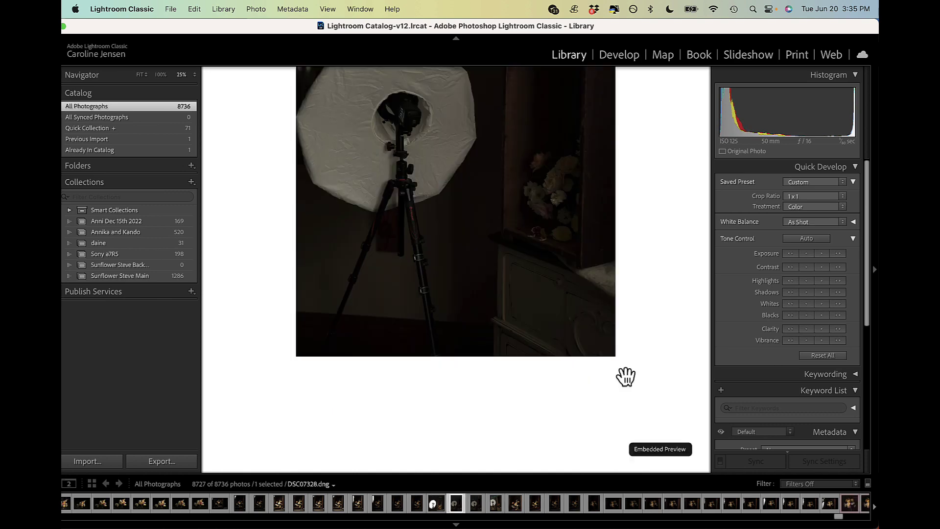
pyautogui.press('Right')
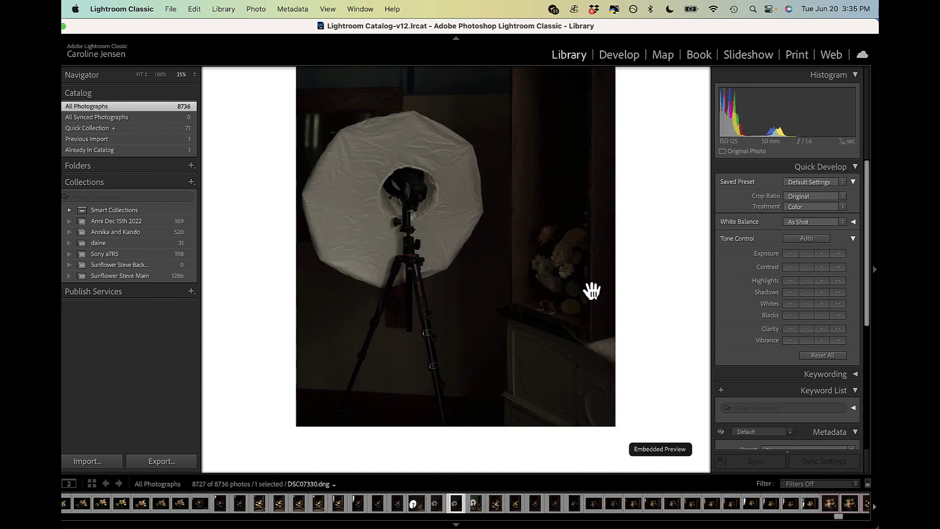
pyautogui.press('Right')
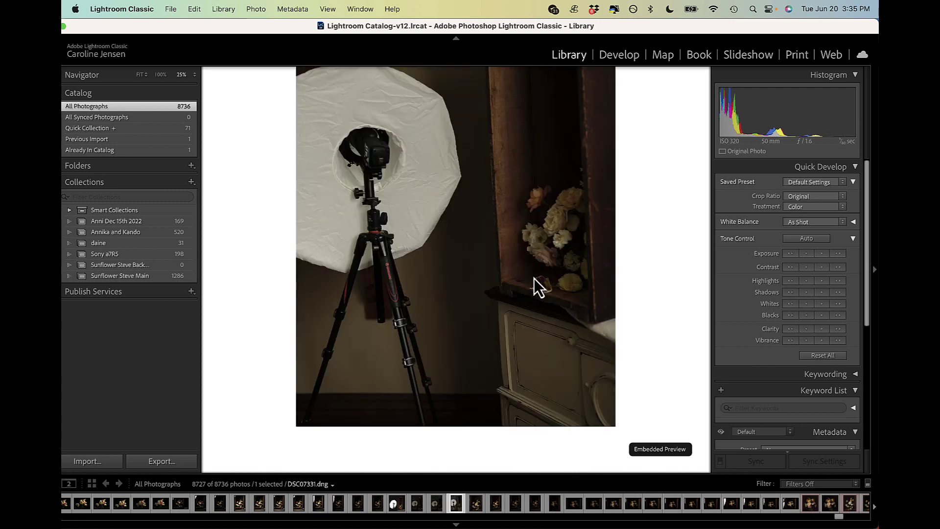
pyautogui.press('Right')
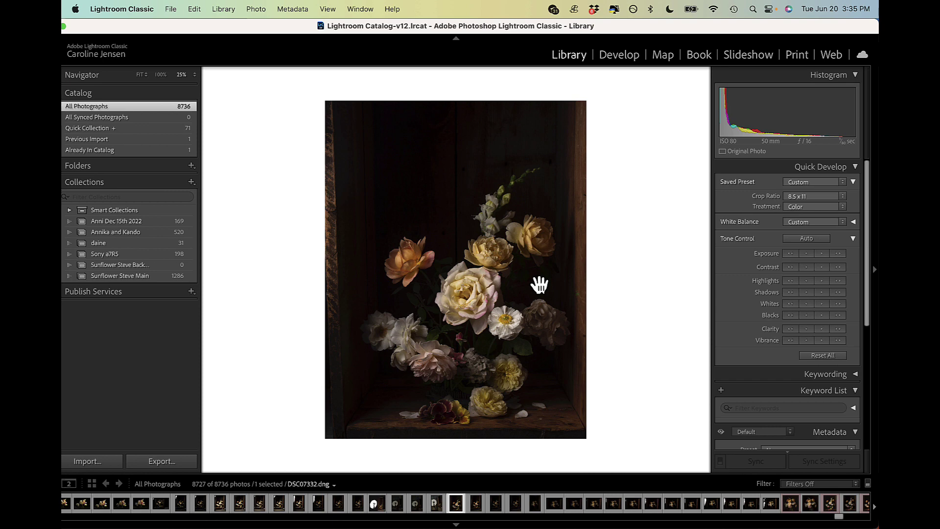
# Open DSC07332 in the Develop module and reset all of its existing edits.
pyautogui.click(629, 54)
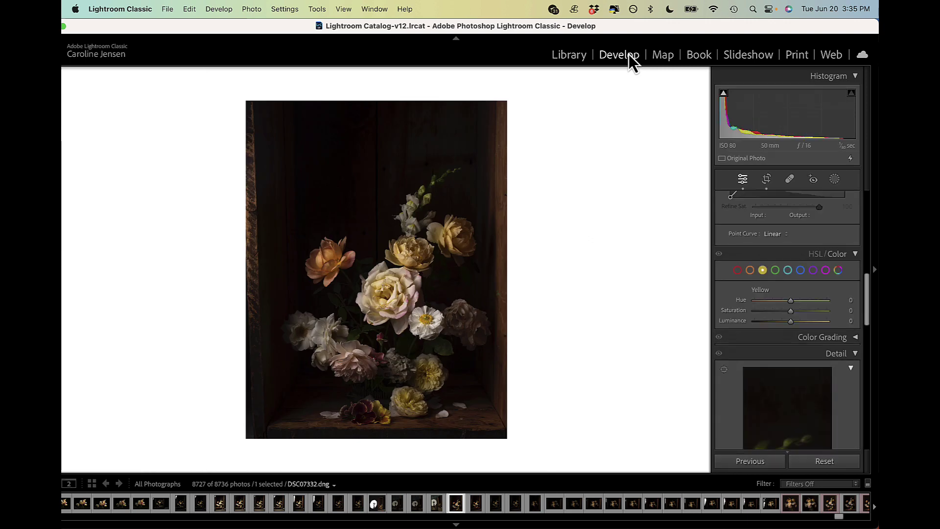
pyautogui.scroll(10, 762, 320)
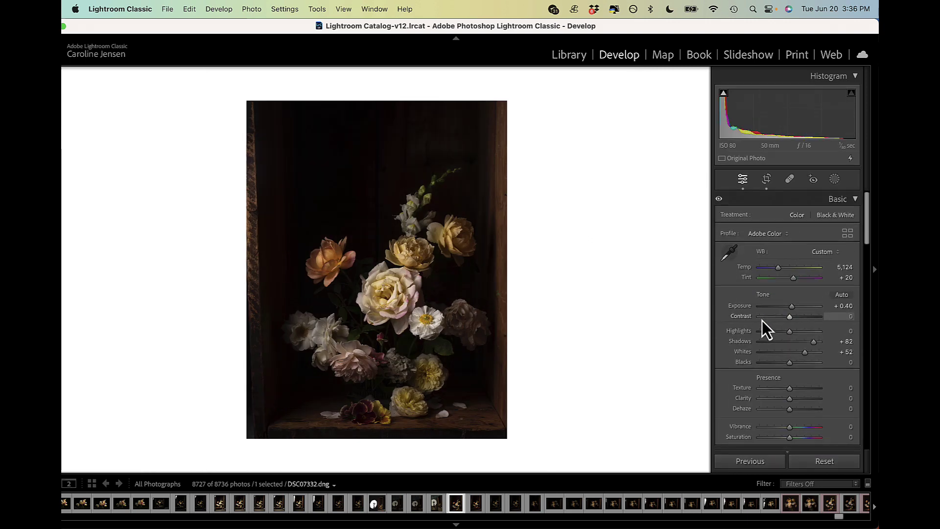
pyautogui.click(832, 462)
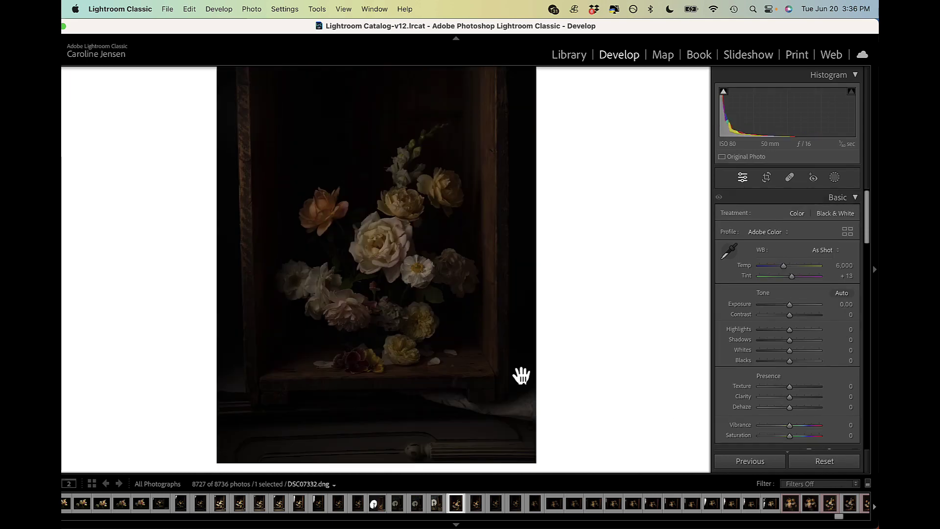
pyautogui.scroll(-1, 510, 373)
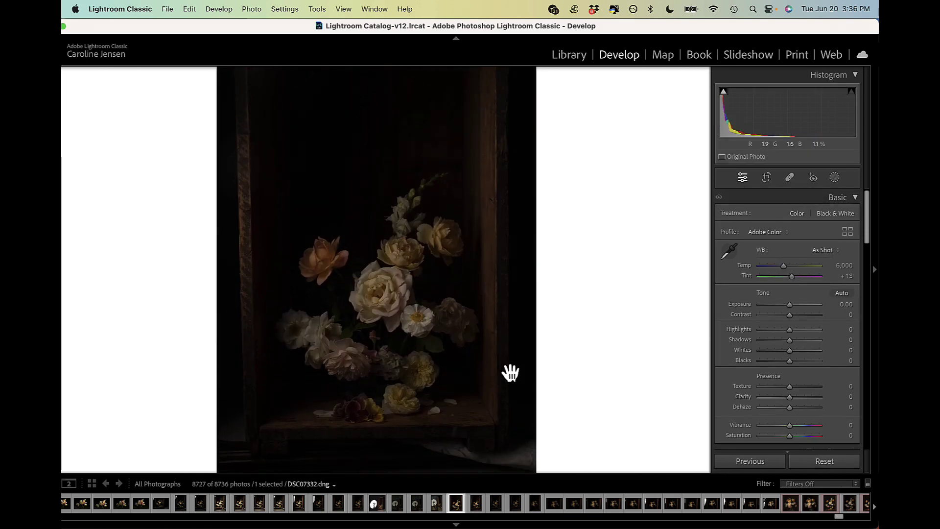
# Try the Full Upright perspective correction on the photo and apply Auto instead.
pyautogui.scroll(-15, 772, 240)
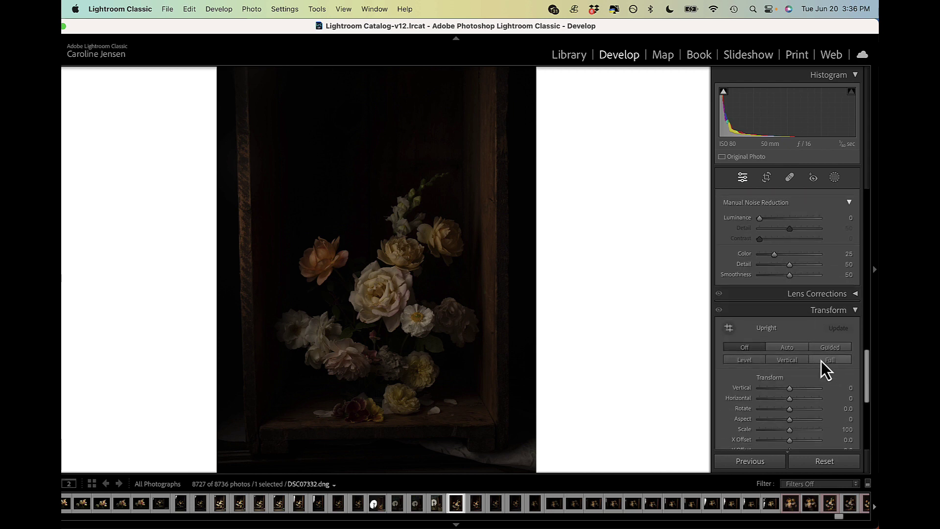
pyautogui.click(826, 363)
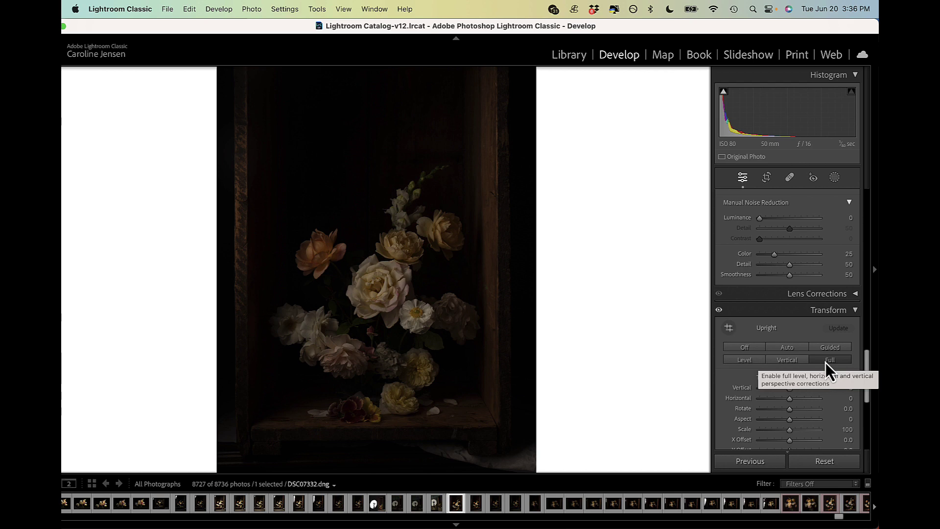
pyautogui.click(791, 348)
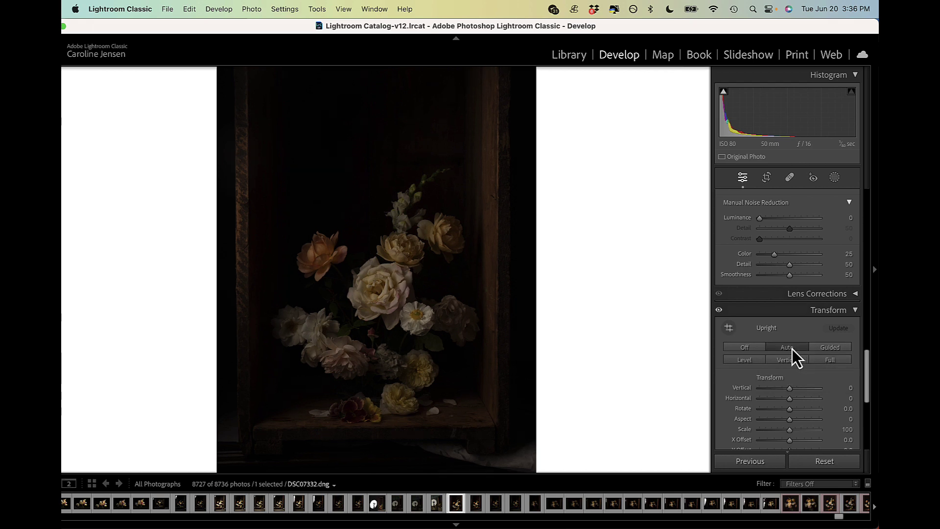
# Rotate the photo by 0.82 degrees and tighten the crop around the wooden crate and flowers.
pyautogui.click(766, 177)
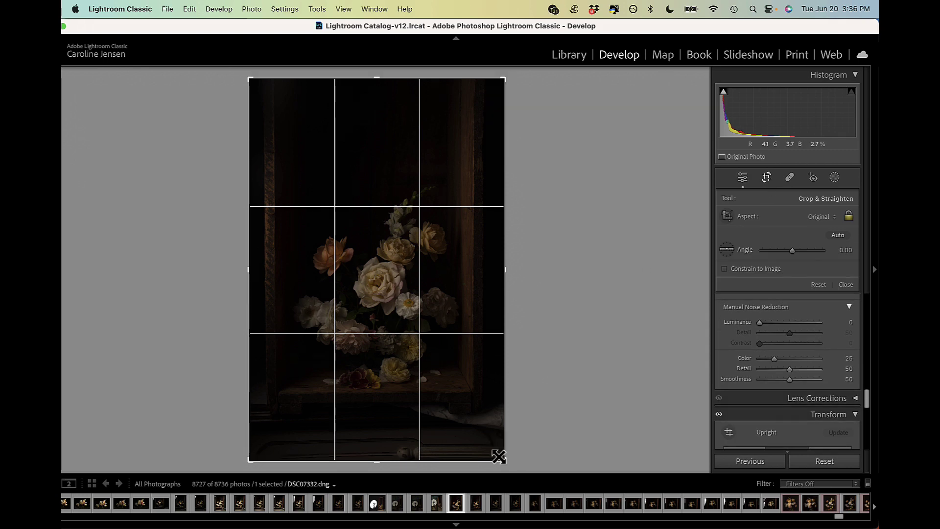
pyautogui.moveTo(552, 380); pyautogui.dragTo(554, 384)
pyautogui.moveTo(510, 422); pyautogui.dragTo(518, 407)
pyautogui.moveTo(499, 453); pyautogui.dragTo(486, 437)
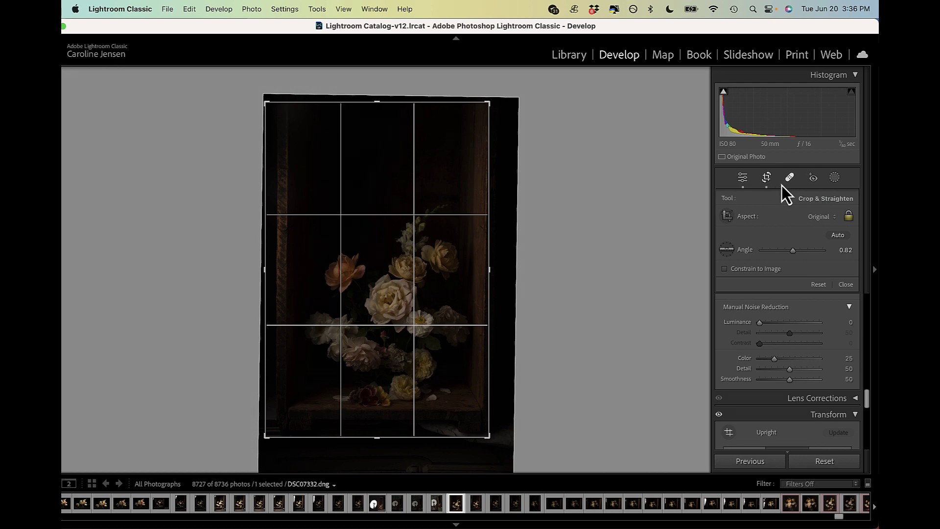
# Set the crop's aspect ratio to 4 x 5 / 8 x 10.
pyautogui.click(766, 179)
pyautogui.click(766, 179)
pyautogui.click(824, 218)
pyautogui.click(820, 259)
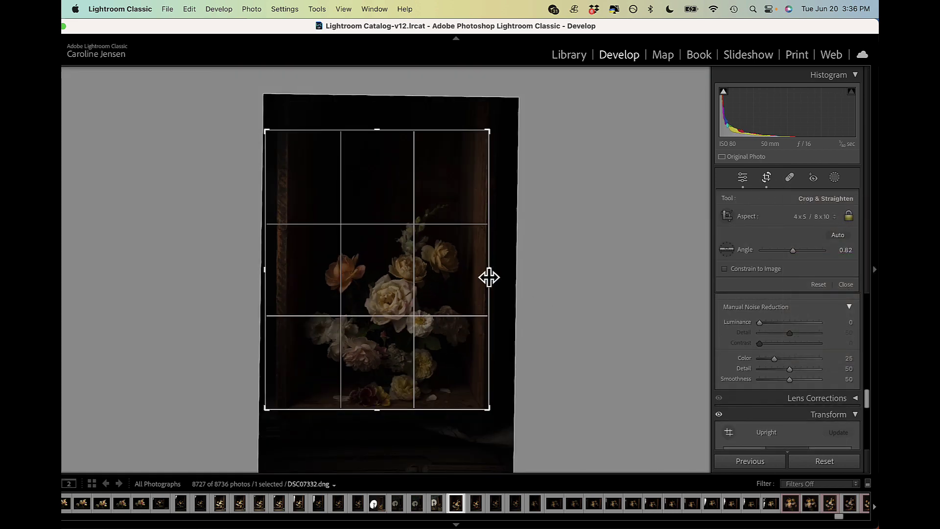
# Reposition and tighten the 4 x 5 crop around the crate's edges and the flowers, and apply it.
pyautogui.moveTo(462, 310)
pyautogui.mouseDown()
pyautogui.moveTo(461, 299)
pyautogui.moveTo(452, 300)
pyautogui.moveTo(461, 307)
pyautogui.mouseUp()
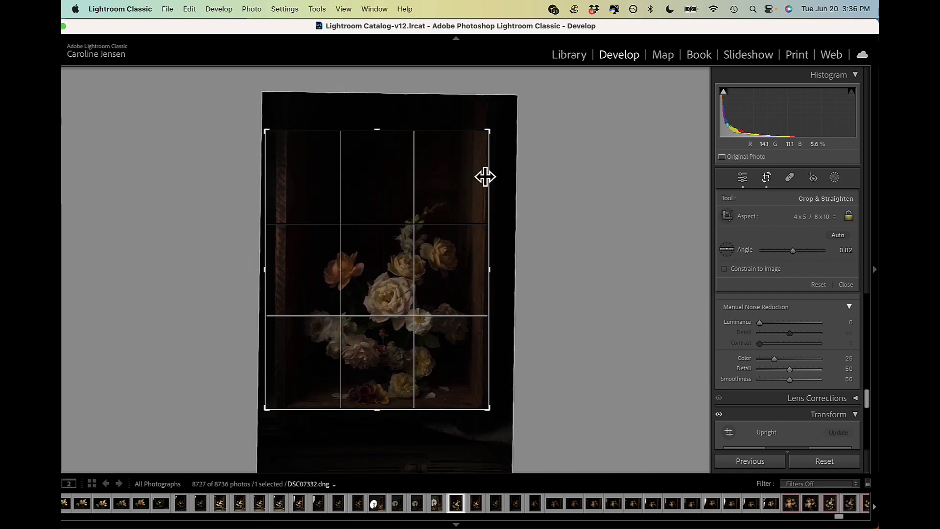
pyautogui.moveTo(265, 134); pyautogui.dragTo(269, 137)
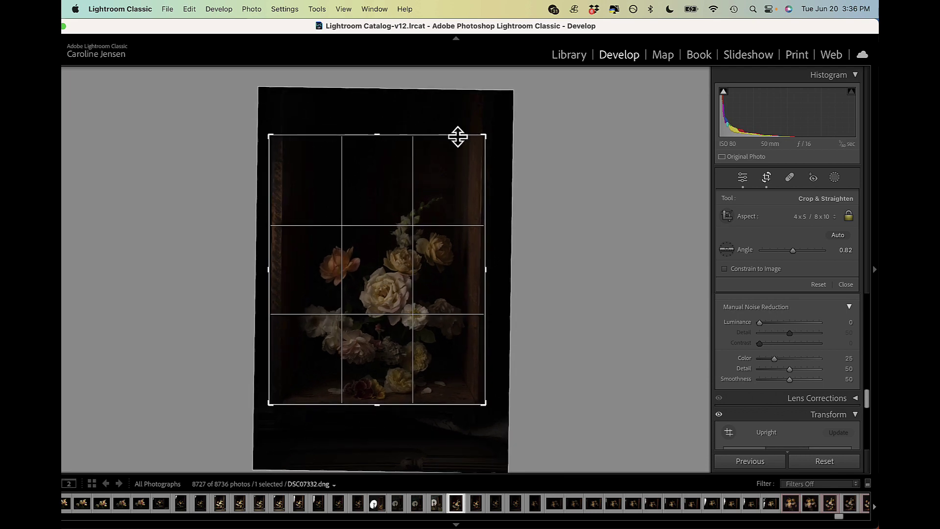
pyautogui.moveTo(486, 137); pyautogui.dragTo(486, 137)
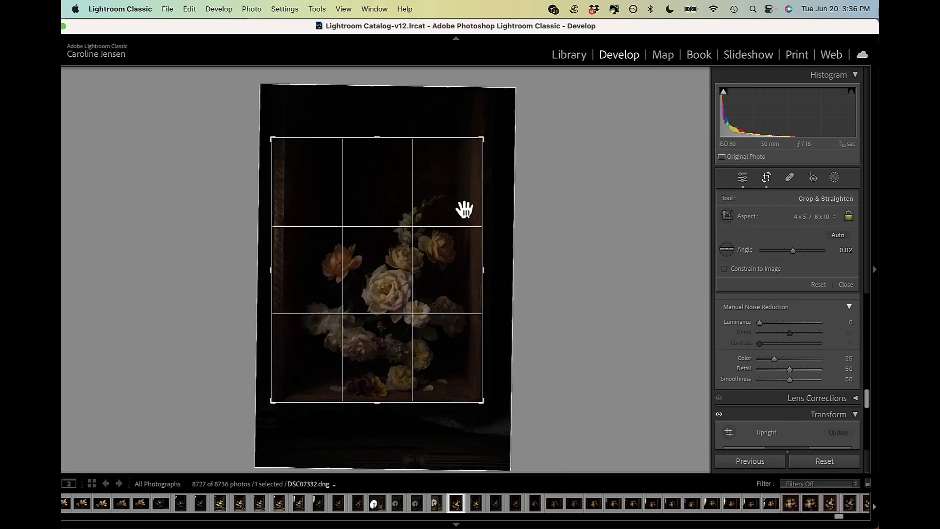
pyautogui.moveTo(451, 235); pyautogui.dragTo(455, 235)
pyautogui.press('Return')
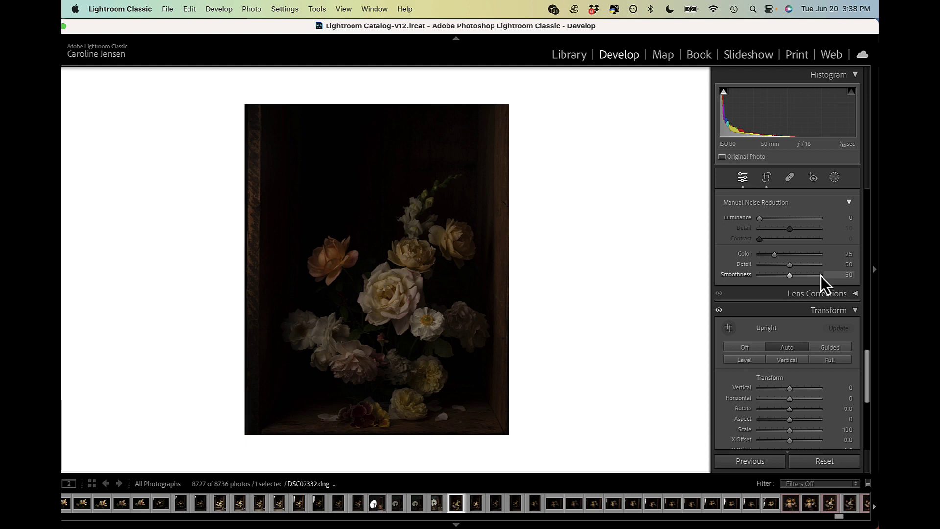
# Create a brush mask with Whites at 82 and paint it over the flower arrangement, enlarging the brush to size 10.
pyautogui.scroll(3, 817, 289)
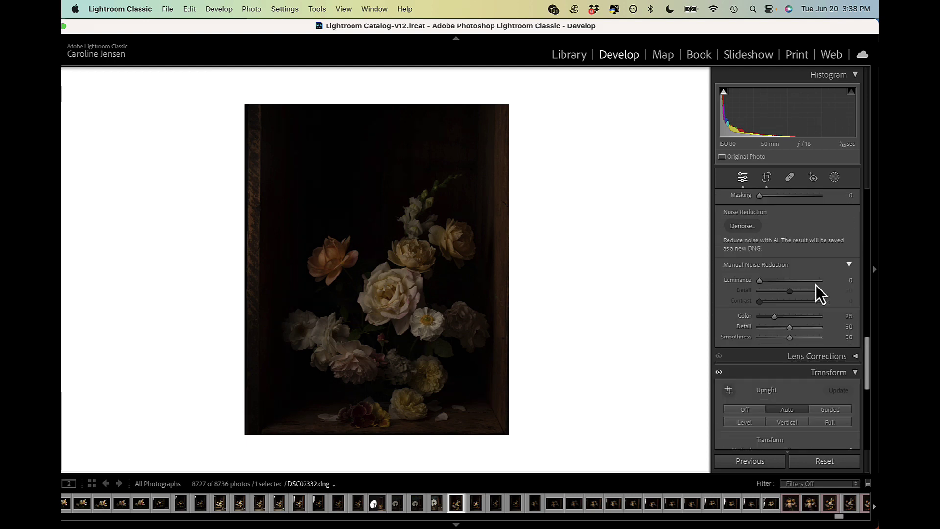
pyautogui.scroll(5, 816, 285)
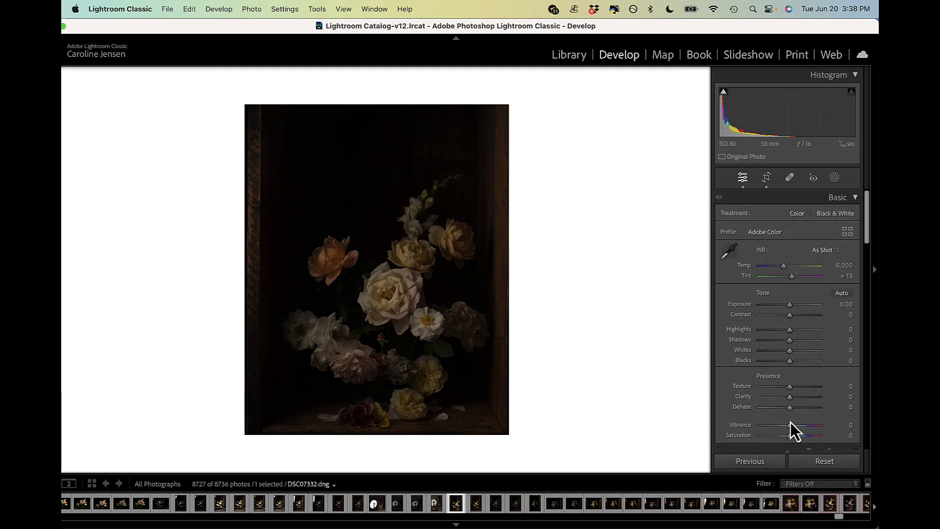
pyautogui.click(833, 178)
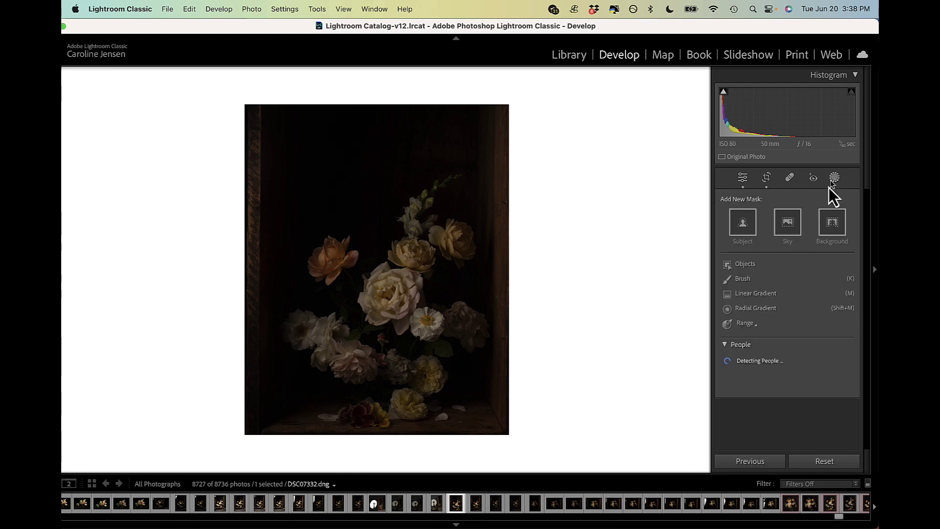
pyautogui.click(741, 279)
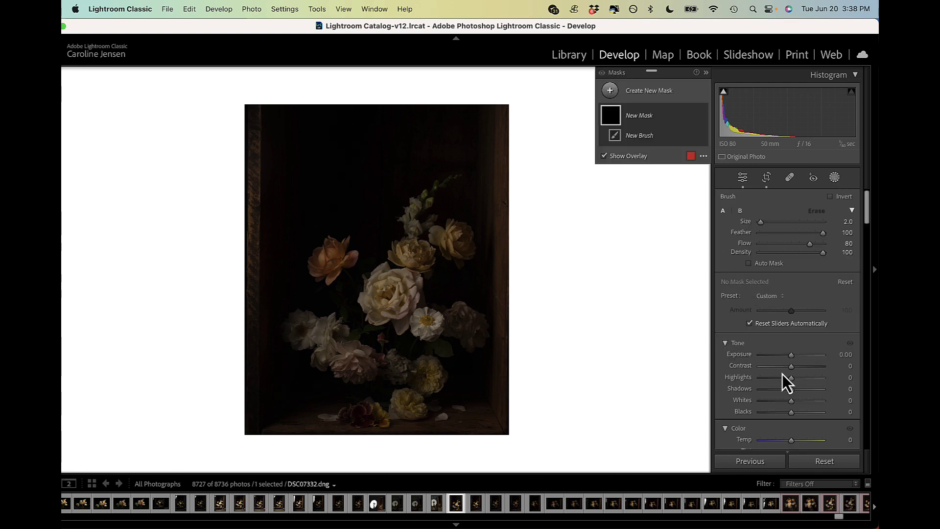
pyautogui.moveTo(790, 402); pyautogui.dragTo(816, 404)
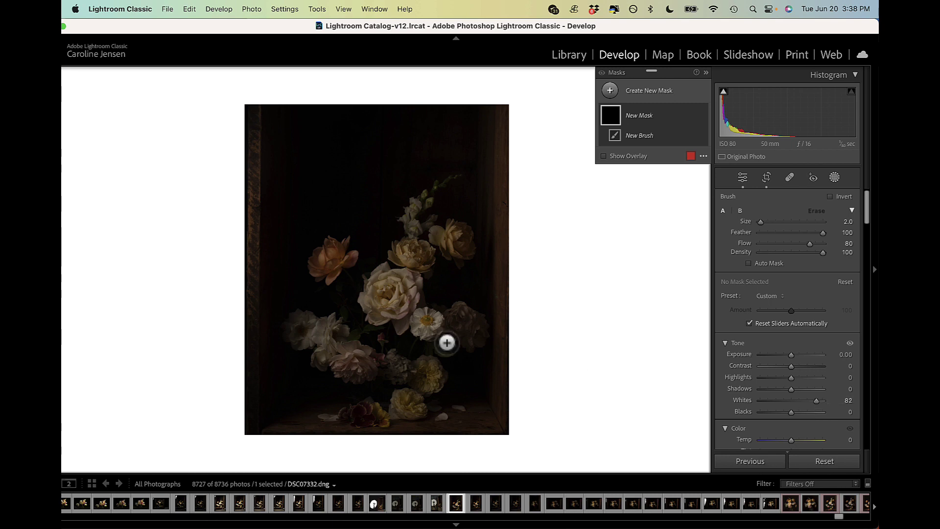
pyautogui.click(405, 283)
pyautogui.scroll(8, 404, 284)
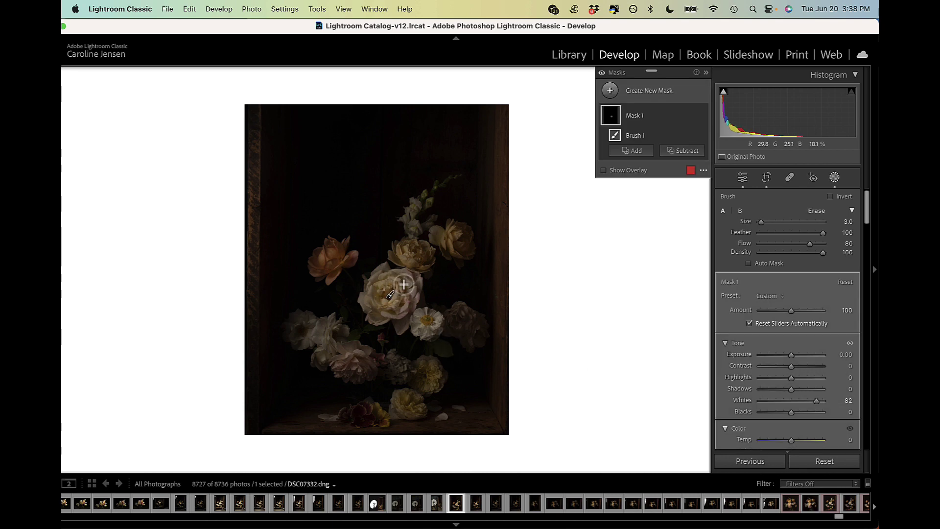
pyautogui.moveTo(404, 284)
pyautogui.mouseDown()
pyautogui.moveTo(313, 276)
pyautogui.moveTo(309, 263)
pyautogui.moveTo(347, 321)
pyautogui.moveTo(348, 346)
pyautogui.moveTo(338, 340)
pyautogui.moveTo(369, 354)
pyautogui.moveTo(353, 402)
pyautogui.moveTo(382, 401)
pyautogui.moveTo(442, 323)
pyautogui.moveTo(379, 298)
pyautogui.moveTo(386, 259)
pyautogui.moveTo(376, 370)
pyautogui.moveTo(308, 348)
pyautogui.moveTo(298, 327)
pyautogui.moveTo(382, 383)
pyautogui.moveTo(400, 424)
pyautogui.moveTo(426, 429)
pyautogui.mouseUp()
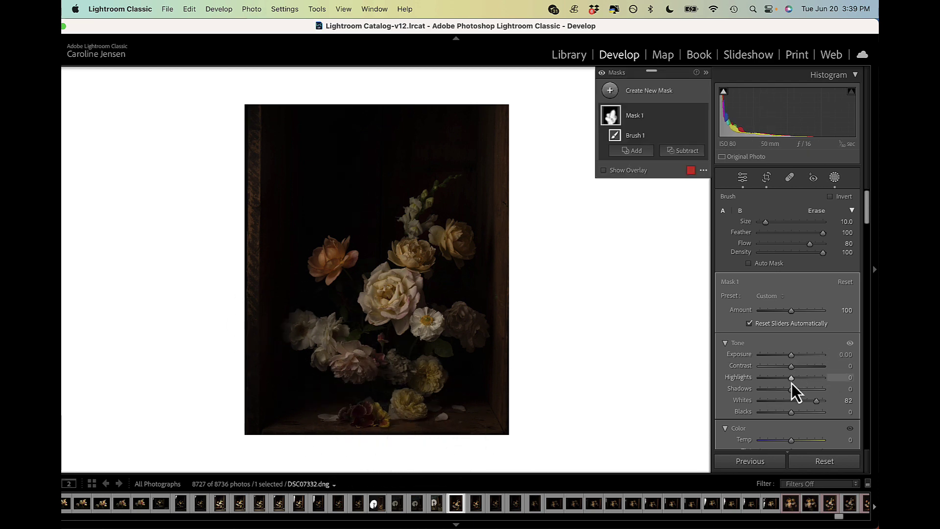
# Raise the flower mask's Highlights to 27 and extend the brushing over the outer blooms and the fallen petals.
pyautogui.moveTo(792, 377); pyautogui.dragTo(800, 378)
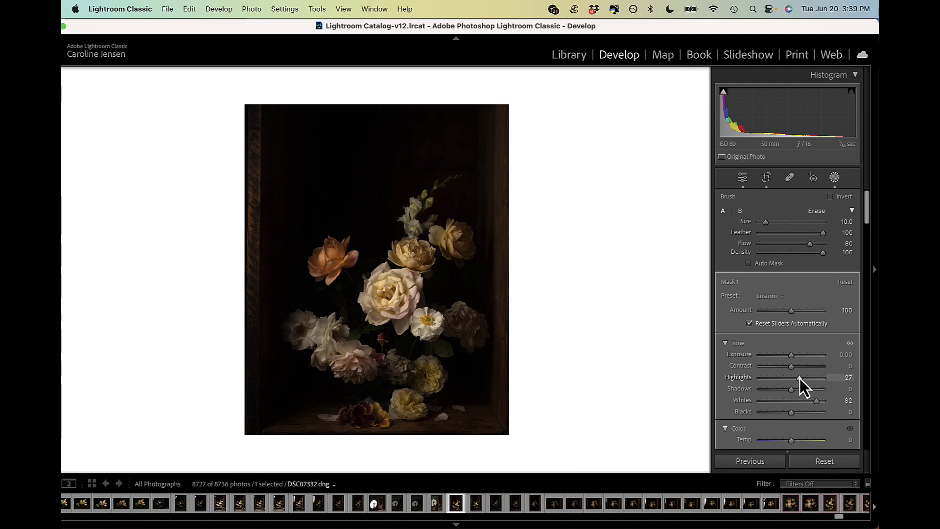
pyautogui.moveTo(447, 321)
pyautogui.mouseDown()
pyautogui.moveTo(456, 311)
pyautogui.moveTo(463, 321)
pyautogui.mouseUp()
pyautogui.moveTo(335, 257); pyautogui.dragTo(317, 253)
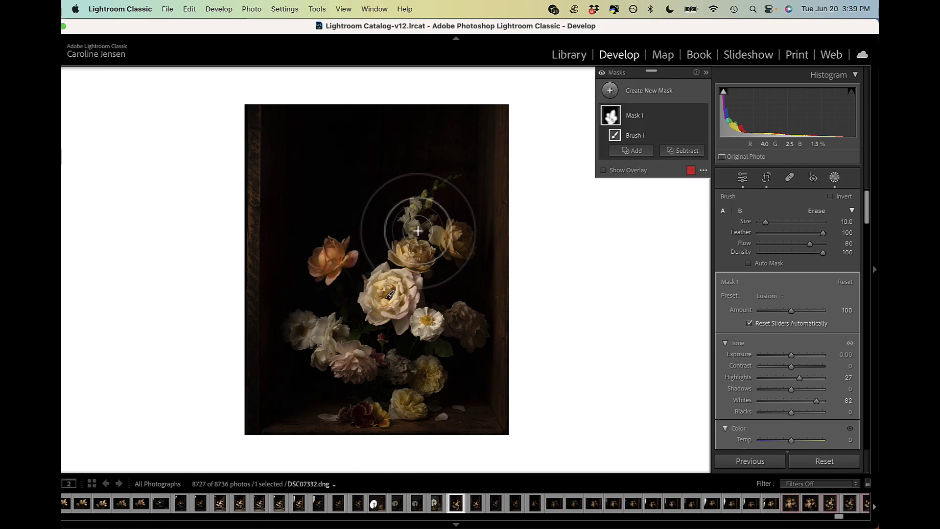
pyautogui.moveTo(418, 231)
pyautogui.mouseDown()
pyautogui.moveTo(421, 197)
pyautogui.moveTo(450, 229)
pyautogui.moveTo(405, 266)
pyautogui.moveTo(371, 346)
pyautogui.moveTo(344, 358)
pyautogui.moveTo(316, 334)
pyautogui.moveTo(350, 414)
pyautogui.moveTo(449, 401)
pyautogui.mouseUp()
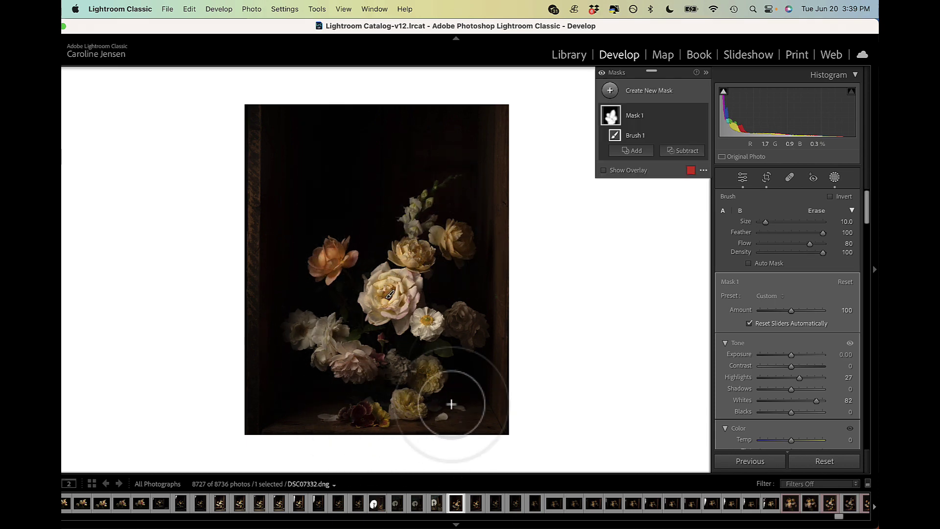
# Try an Exposure of 0.89 on the flower mask, reset it and set Exposure to 0.24 instead.
pyautogui.moveTo(791, 354); pyautogui.dragTo(798, 354)
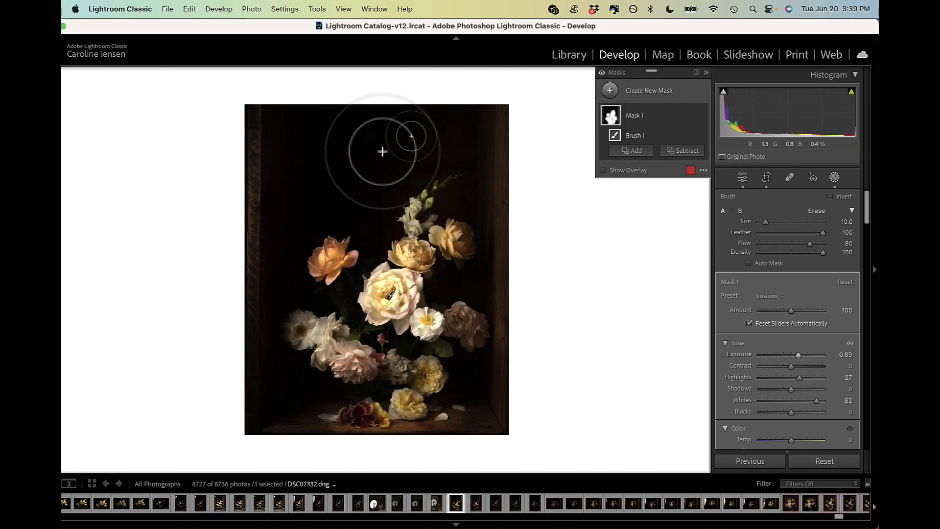
pyautogui.doubleClick(740, 356)
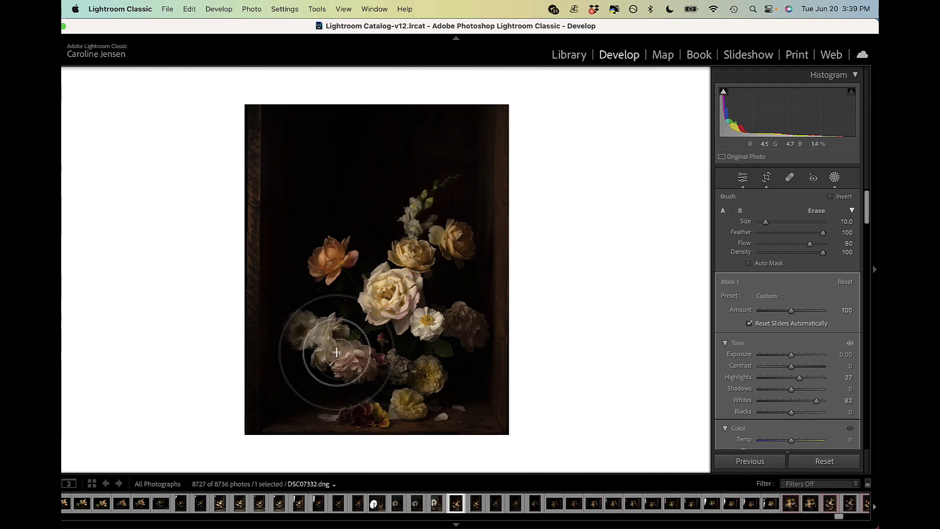
pyautogui.moveTo(791, 357); pyautogui.dragTo(793, 358)
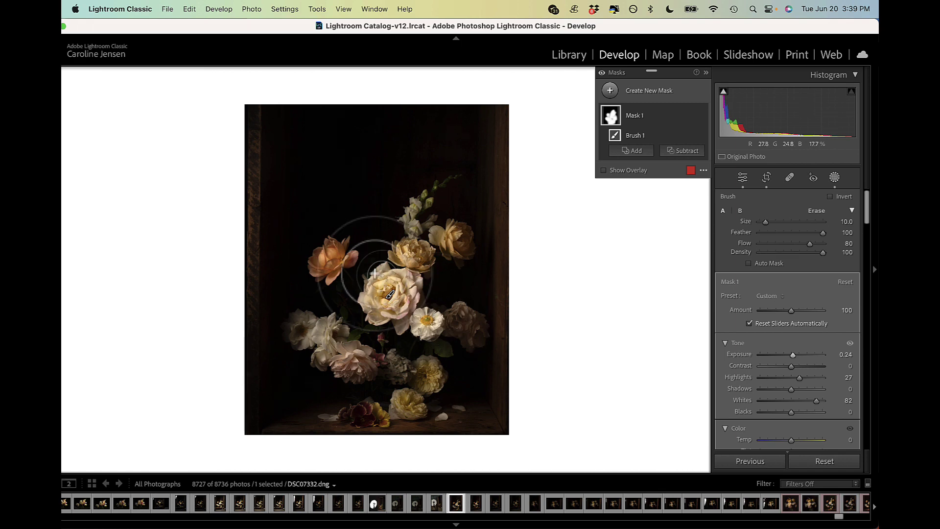
# Brush a second mask over the dark leaves between the peach and cream roses with Shadows 100, Exposure 0.20, Highlights 26 and Whites 90.
pyautogui.press('z')
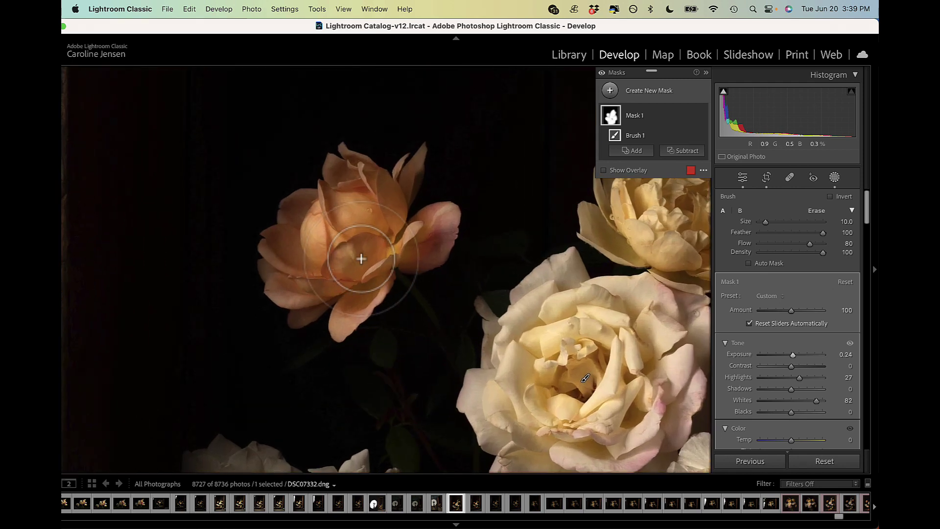
pyautogui.scroll(5, 359, 251)
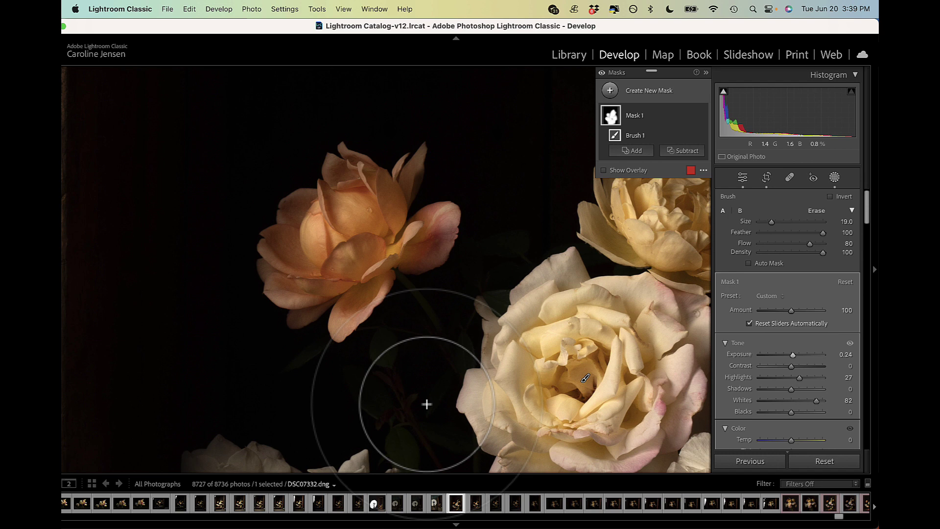
pyautogui.moveTo(430, 410)
pyautogui.mouseDown()
pyautogui.moveTo(405, 300)
pyautogui.moveTo(401, 315)
pyautogui.mouseUp()
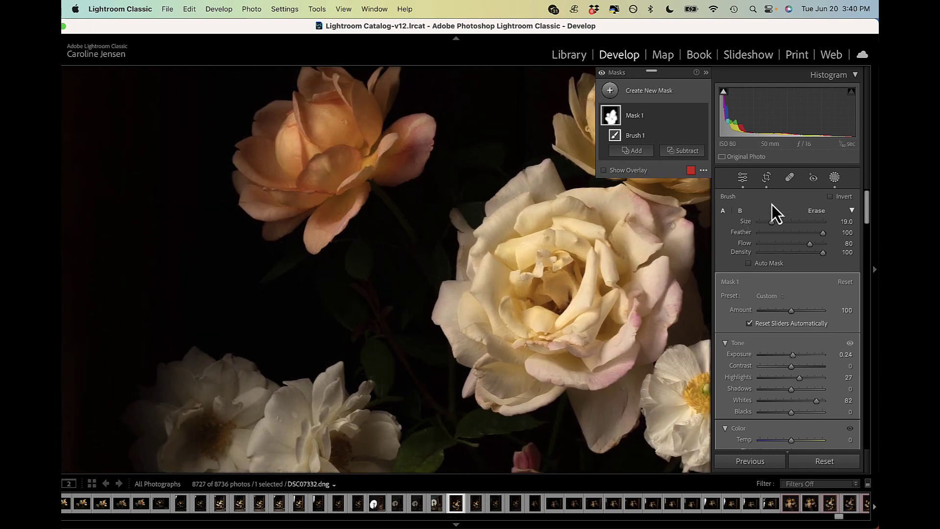
pyautogui.click(618, 92)
pyautogui.click(676, 192)
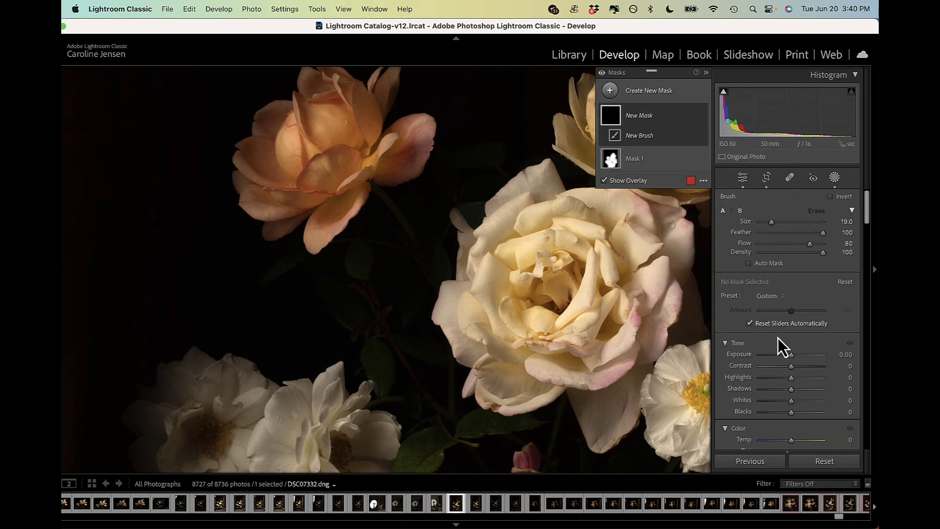
pyautogui.moveTo(791, 388); pyautogui.dragTo(842, 392)
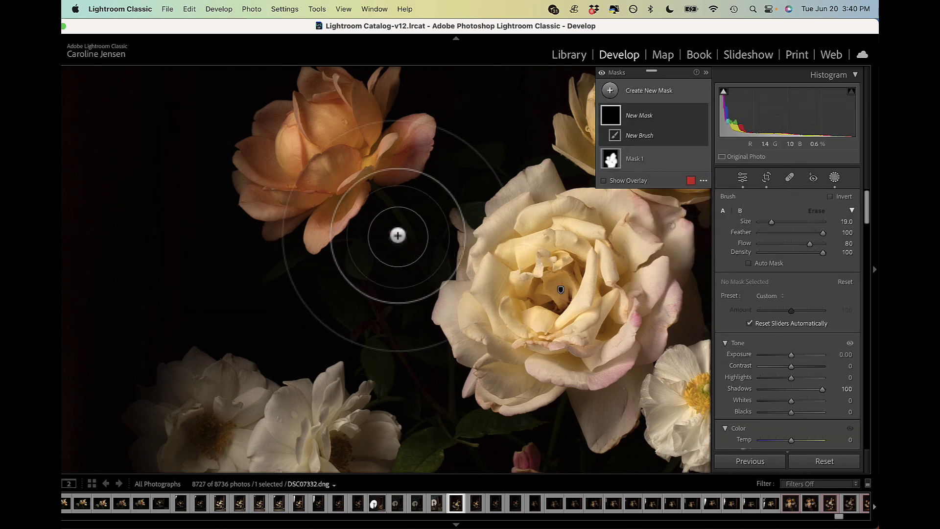
pyautogui.moveTo(398, 233)
pyautogui.mouseDown()
pyautogui.moveTo(363, 224)
pyautogui.moveTo(389, 251)
pyautogui.moveTo(372, 323)
pyautogui.moveTo(384, 350)
pyautogui.moveTo(376, 375)
pyautogui.moveTo(405, 419)
pyautogui.moveTo(447, 453)
pyautogui.moveTo(416, 331)
pyautogui.moveTo(420, 252)
pyautogui.moveTo(400, 262)
pyautogui.moveTo(450, 356)
pyautogui.moveTo(393, 359)
pyautogui.moveTo(412, 389)
pyautogui.moveTo(387, 428)
pyautogui.moveTo(382, 205)
pyautogui.moveTo(393, 230)
pyautogui.mouseUp()
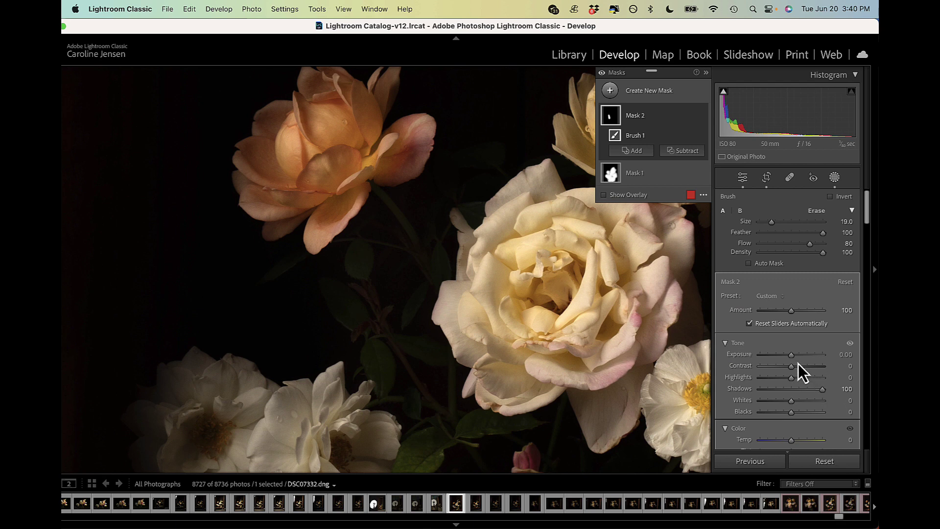
pyautogui.moveTo(789, 357); pyautogui.dragTo(791, 357)
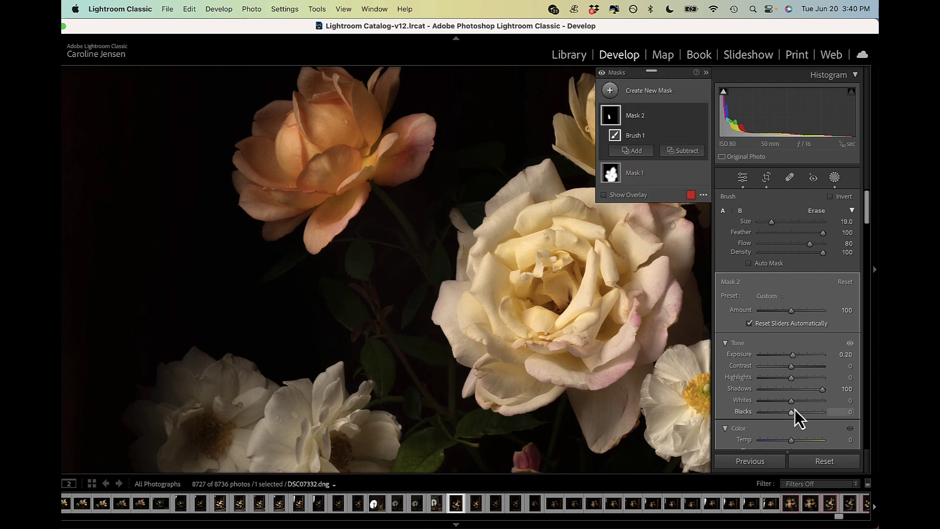
pyautogui.moveTo(792, 401); pyautogui.dragTo(806, 386)
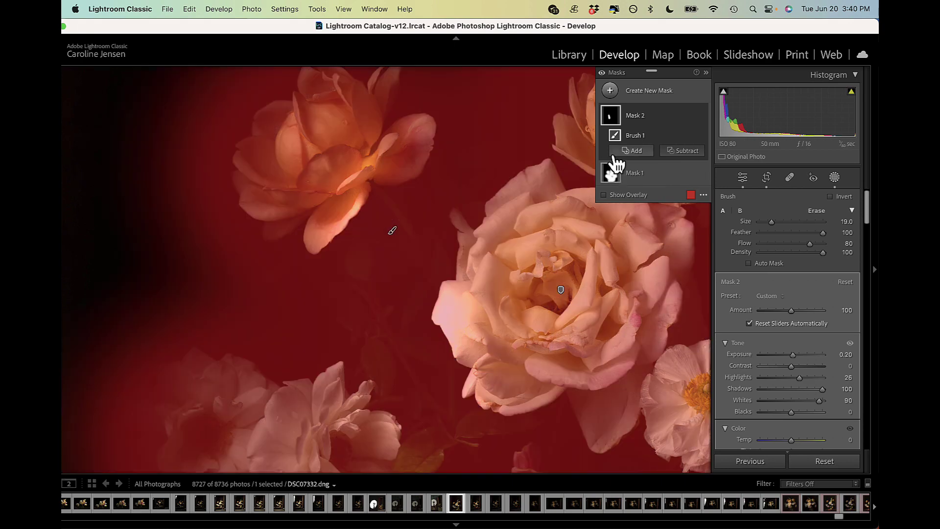
# Subtract the cream rose's edge petals and the lower petals of the peach rose from the leaf mask with a brush, and close masking.
pyautogui.click(609, 115)
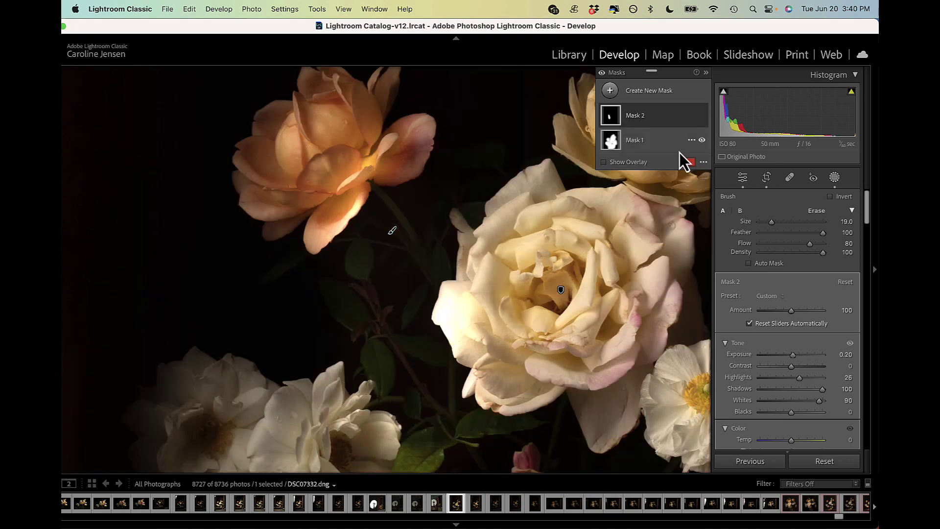
pyautogui.click(616, 118)
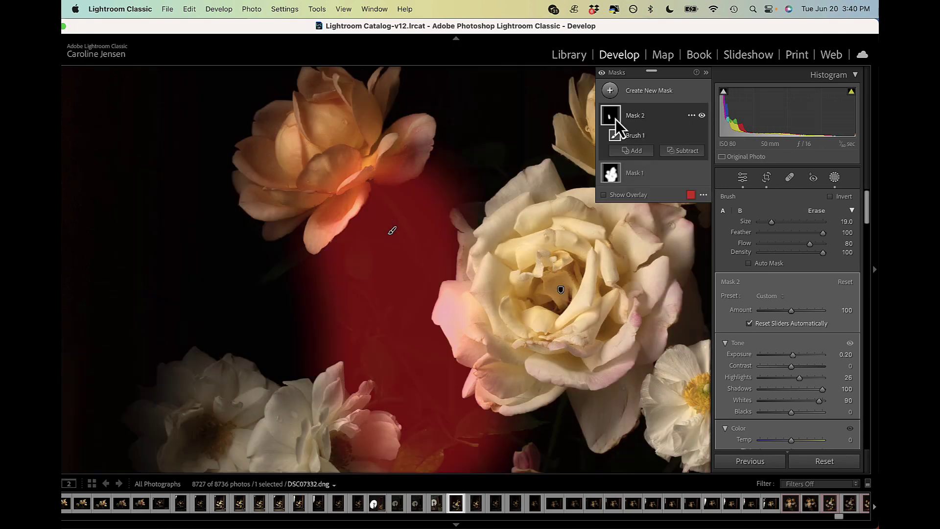
pyautogui.click(689, 151)
pyautogui.click(690, 254)
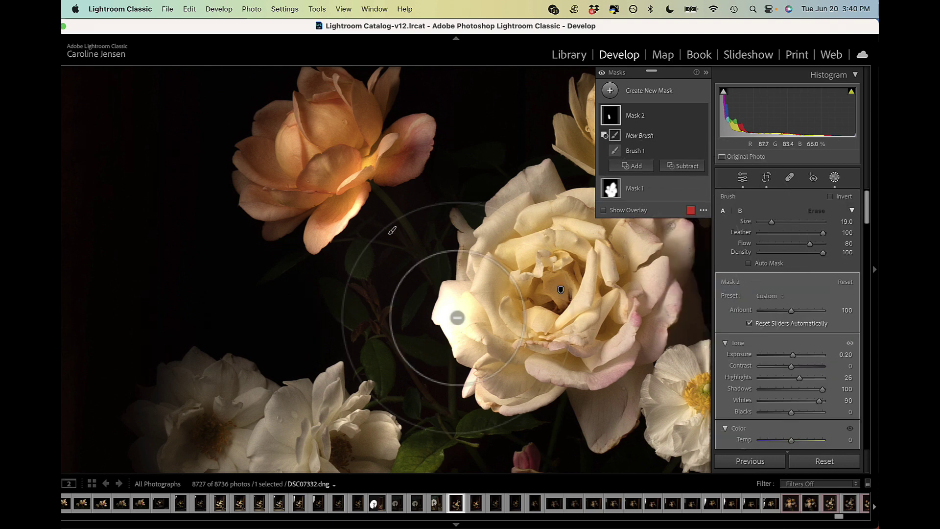
pyautogui.moveTo(449, 308); pyautogui.dragTo(477, 372)
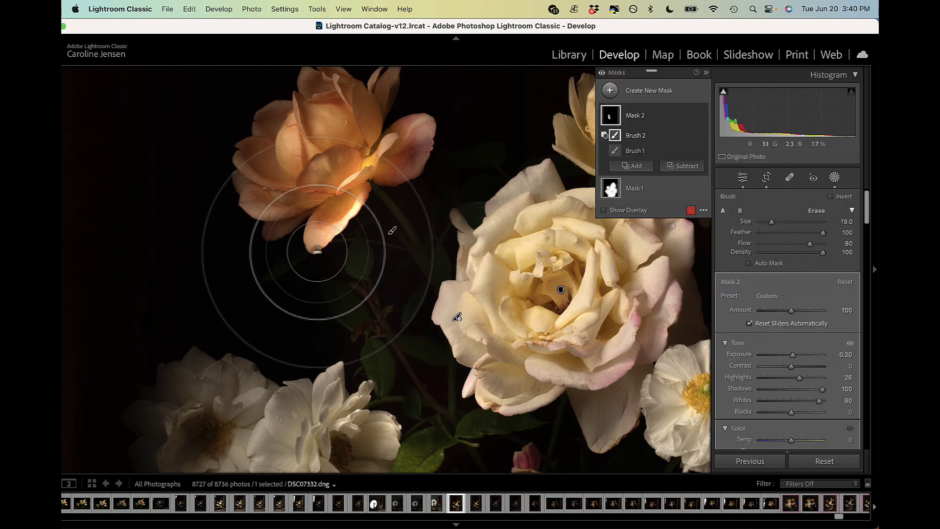
pyautogui.moveTo(283, 241)
pyautogui.mouseDown()
pyautogui.moveTo(336, 126)
pyautogui.moveTo(336, 178)
pyautogui.moveTo(352, 208)
pyautogui.mouseUp()
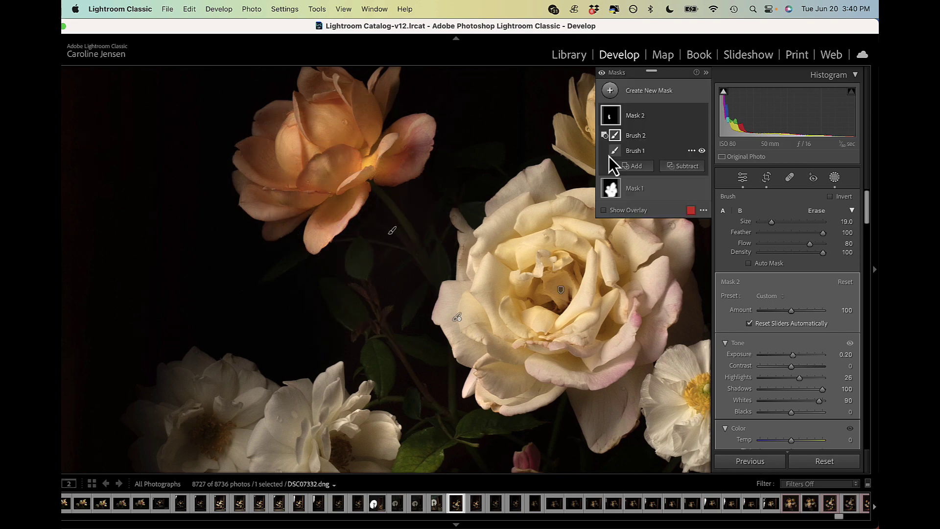
pyautogui.click(834, 177)
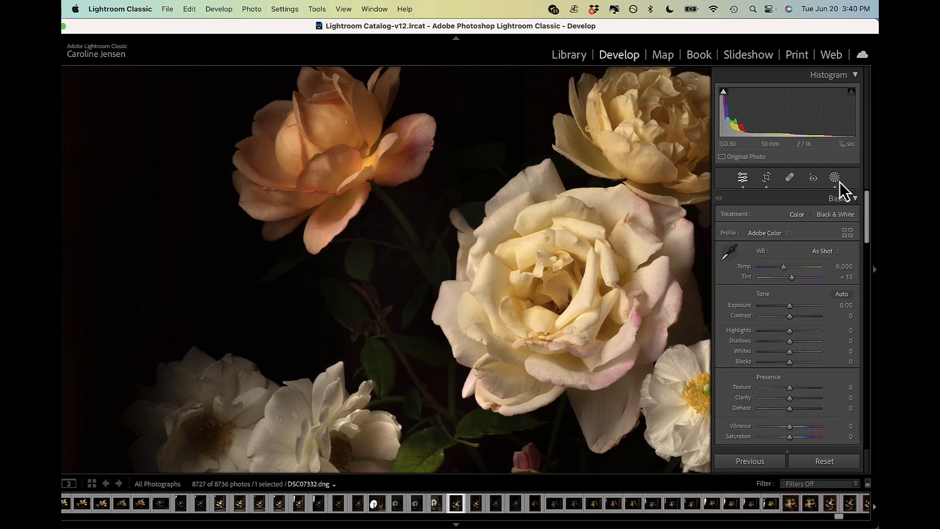
# Create an Objects mask on the green leaf below the white yellow-centred flower and set its Exposure to 0.42.
pyautogui.click(603, 294)
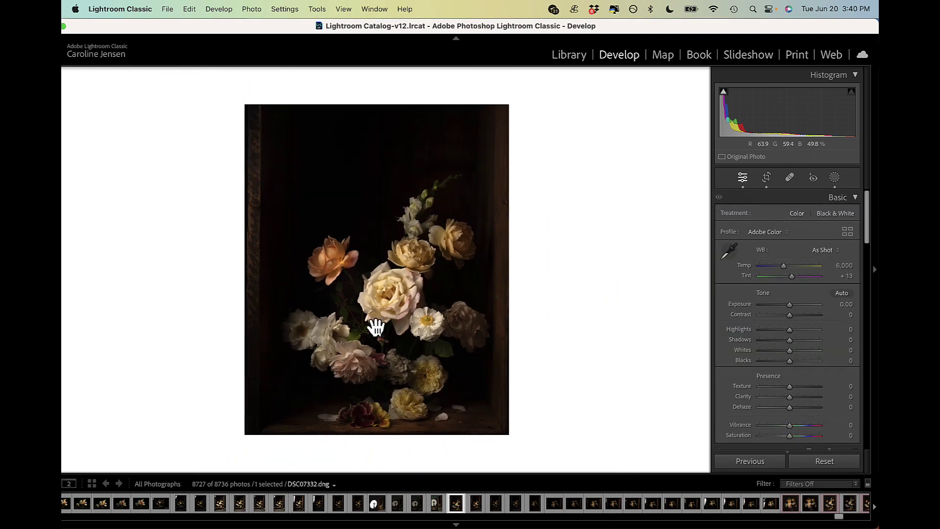
pyautogui.click(454, 372)
pyautogui.hscroll(8, 453, 361)
pyautogui.scroll(-4, 453, 361)
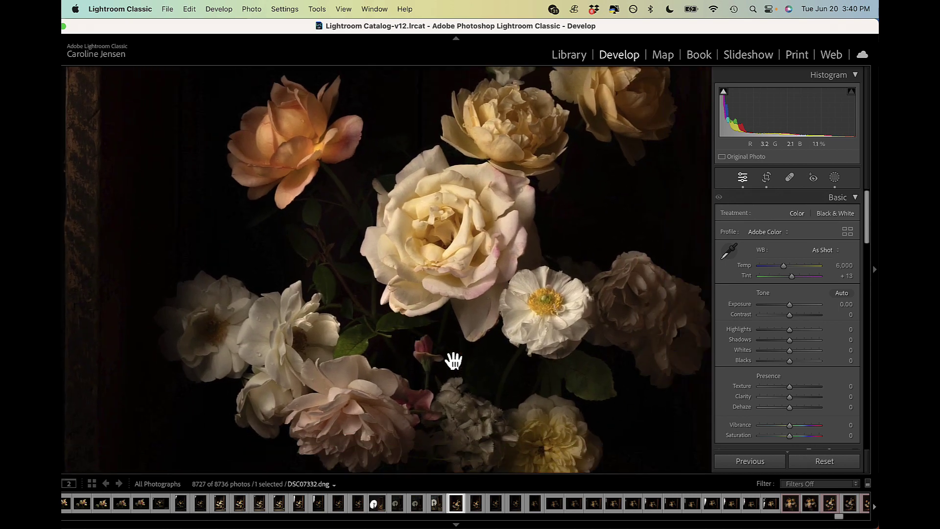
pyautogui.click(839, 176)
pyautogui.click(610, 89)
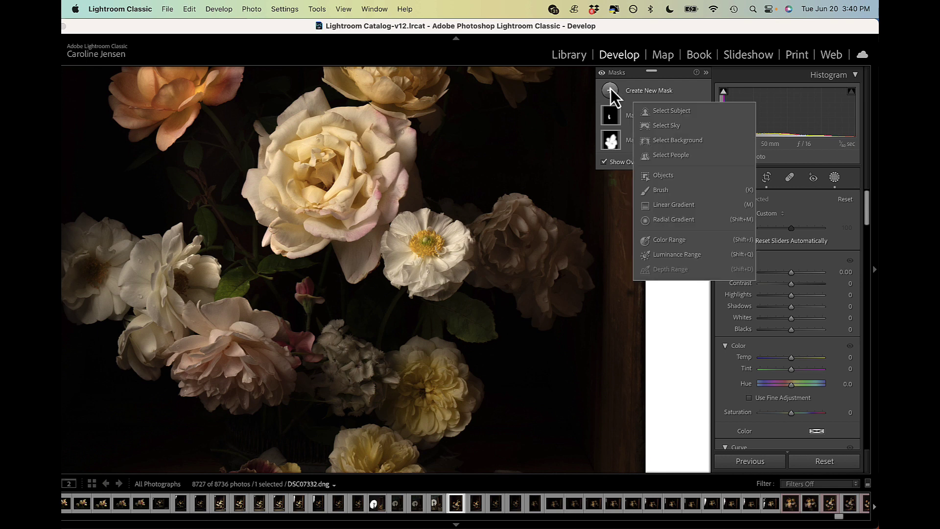
pyautogui.click(682, 176)
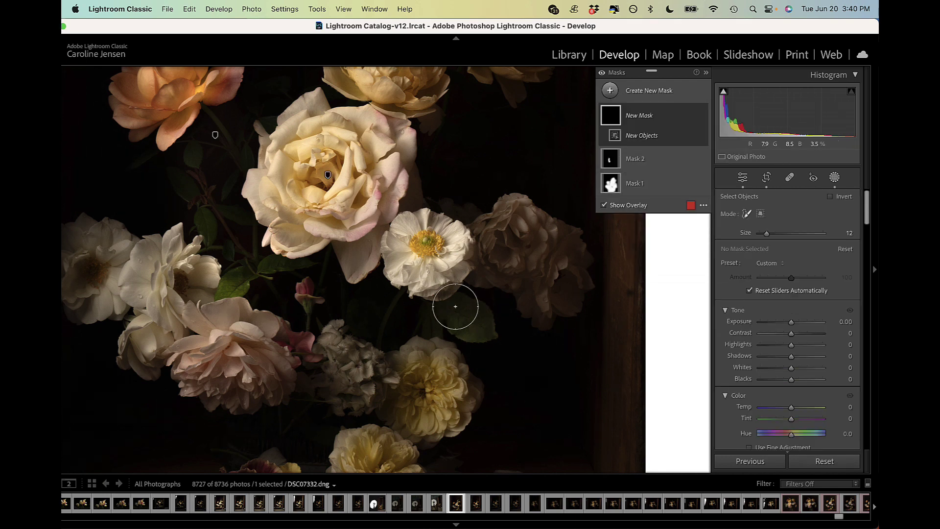
pyautogui.moveTo(455, 306); pyautogui.dragTo(482, 326)
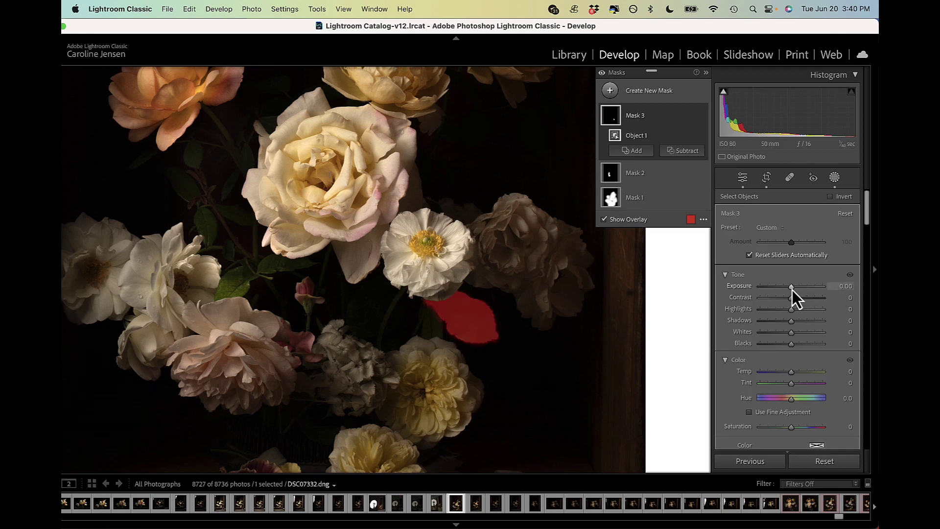
pyautogui.moveTo(792, 290); pyautogui.dragTo(795, 289)
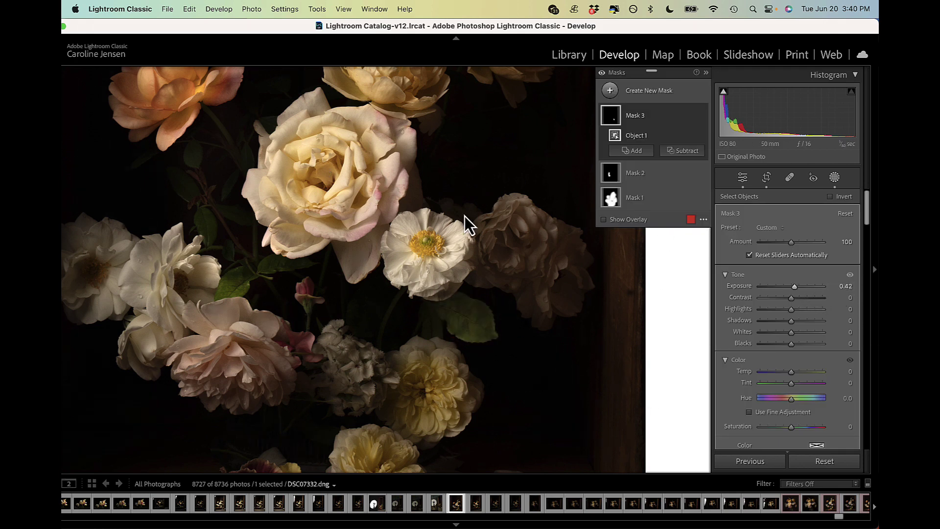
# Try an Objects mask on the dark leaf beneath the peach rose, and undo the selection.
pyautogui.click(613, 100)
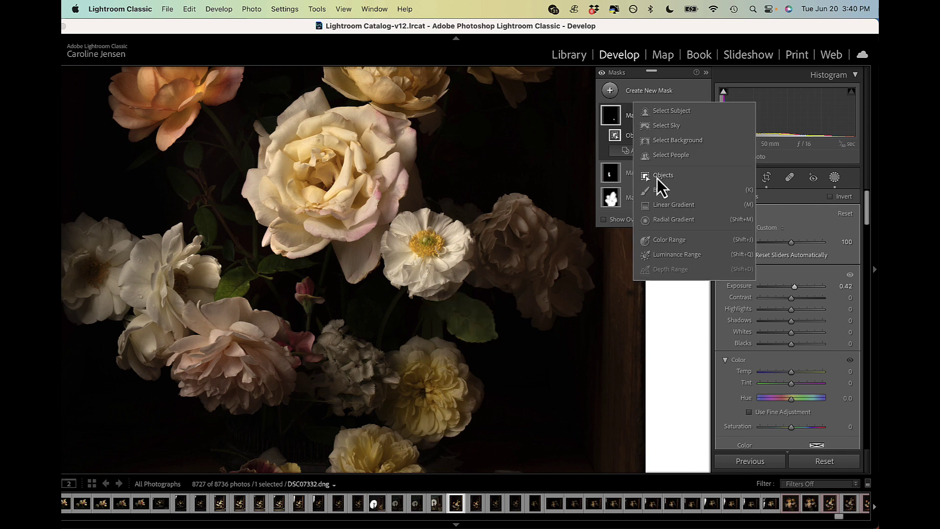
pyautogui.click(658, 178)
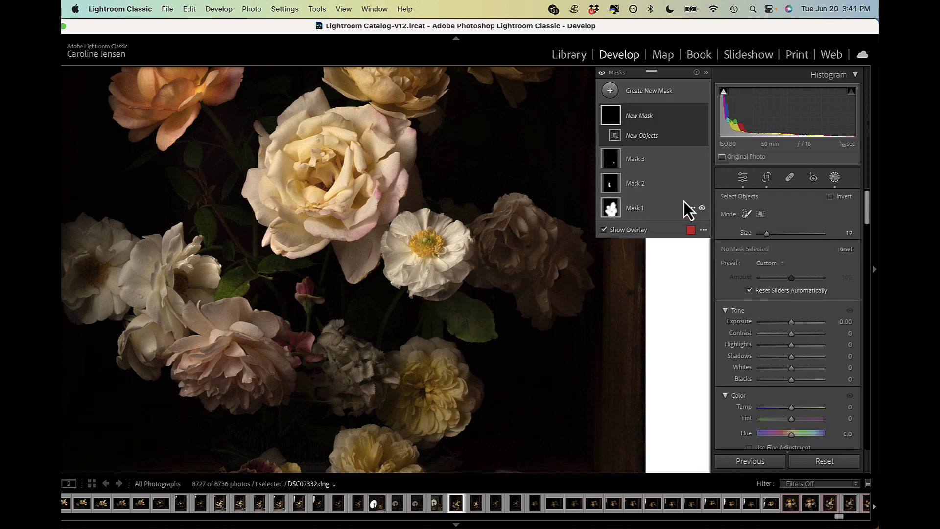
pyautogui.click(612, 117)
pyautogui.click(613, 116)
pyautogui.click(611, 91)
pyautogui.click(663, 178)
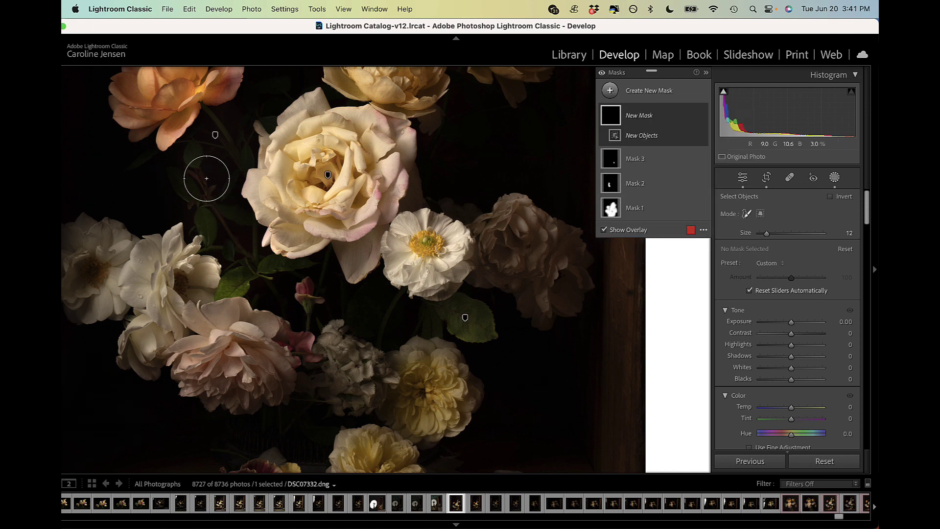
pyautogui.click(192, 156)
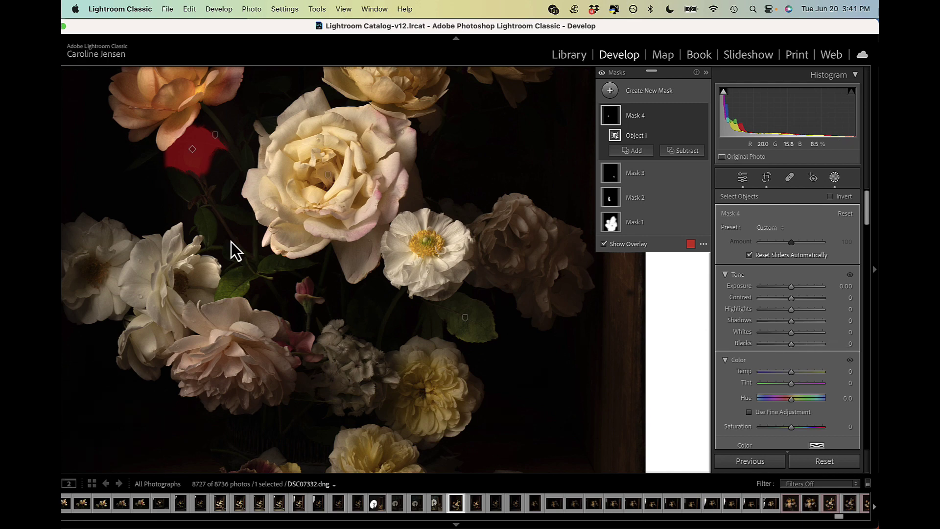
pyautogui.press('super+z')
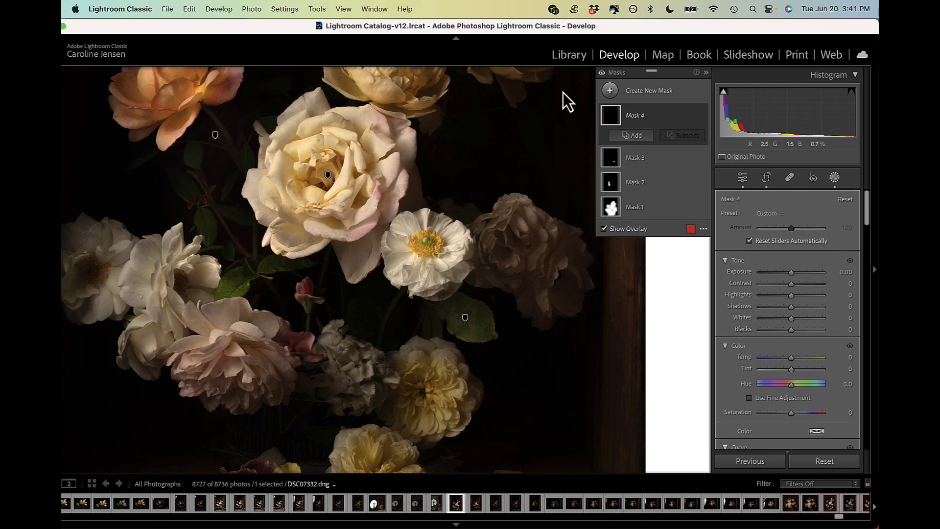
# Select the leaf above the white blooms with an Objects mask at brush size 2, set Exposure to 0.46 and close masking.
pyautogui.press('z')
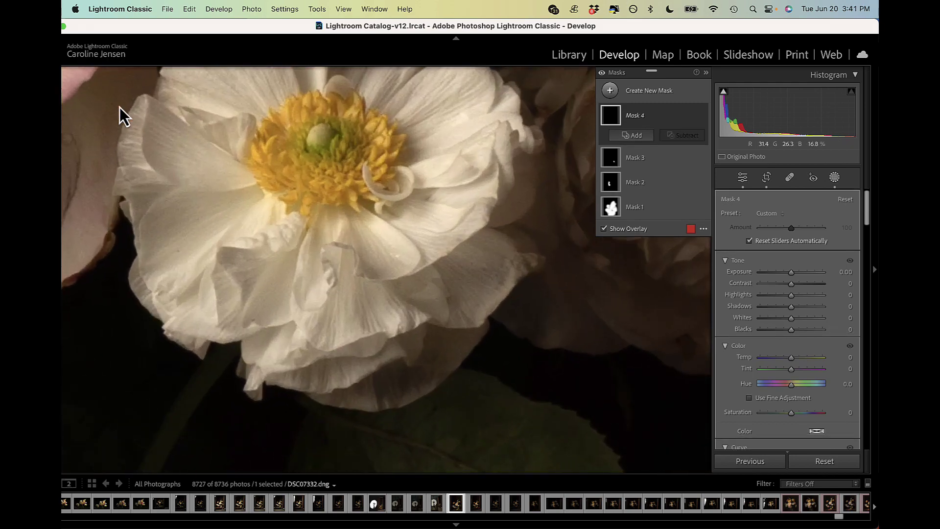
pyautogui.moveTo(231, 211); pyautogui.dragTo(559, 303)
pyautogui.moveTo(353, 212); pyautogui.dragTo(590, 251)
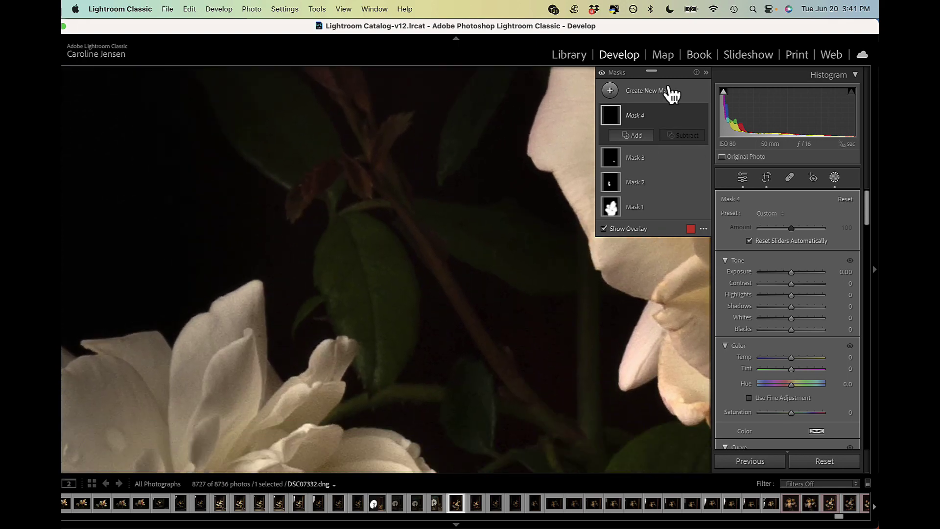
pyautogui.click(610, 91)
pyautogui.click(656, 175)
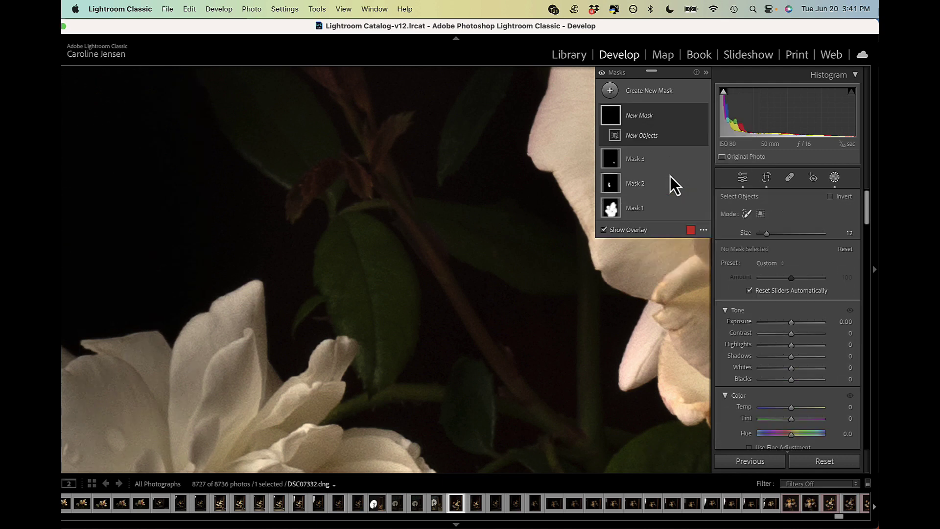
pyautogui.scroll(-4, 480, 238)
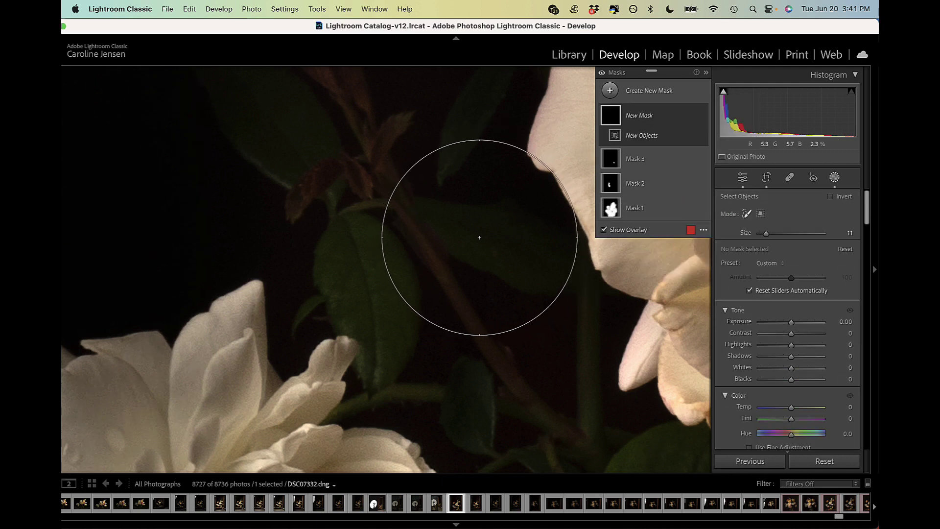
pyautogui.scroll(-3, 480, 237)
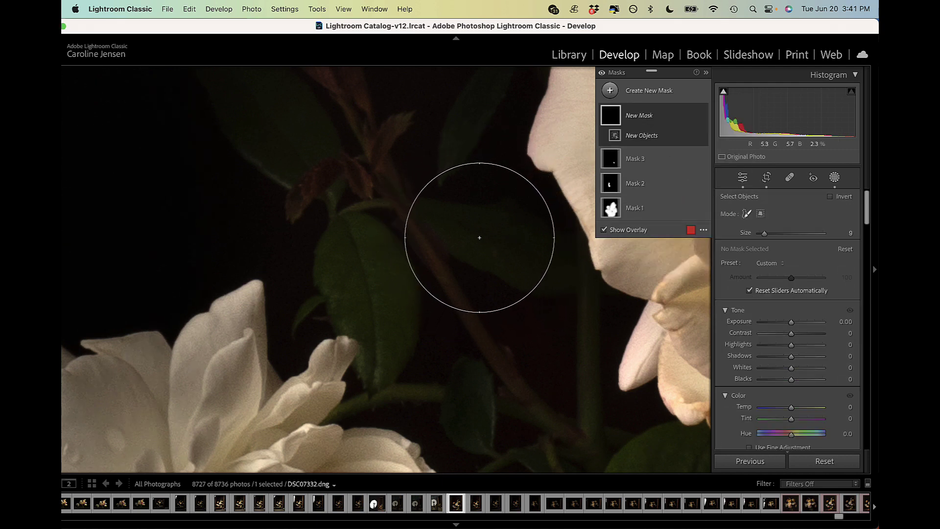
pyautogui.scroll(-3, 479, 238)
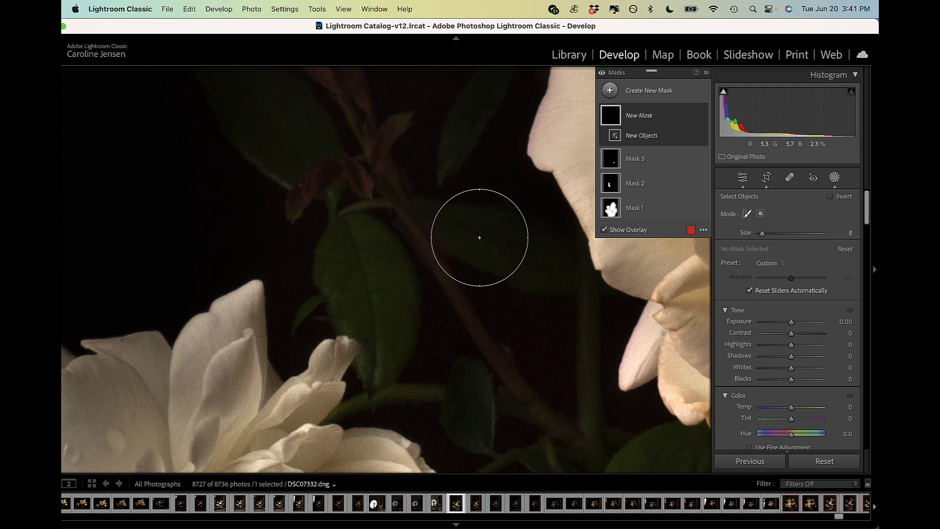
pyautogui.scroll(-2, 479, 237)
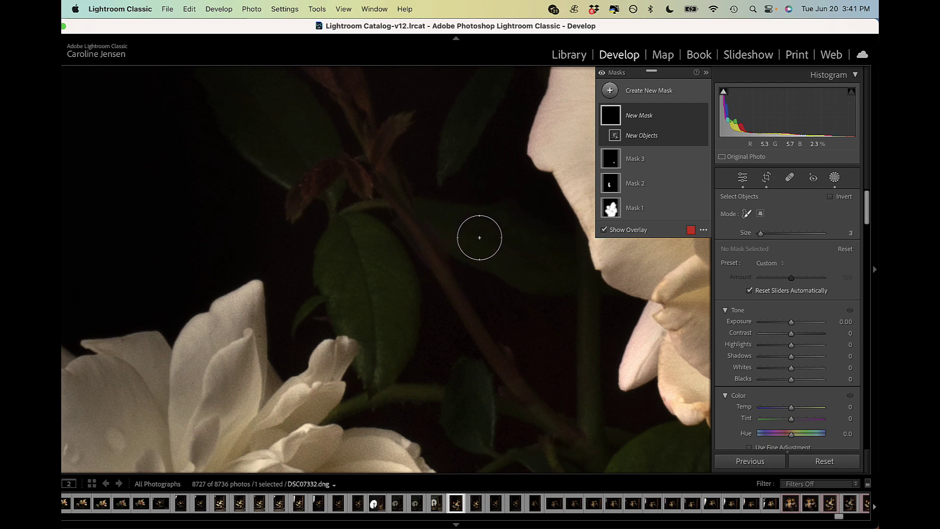
pyautogui.click(348, 231)
pyautogui.moveTo(348, 231)
pyautogui.mouseDown()
pyautogui.moveTo(340, 256)
pyautogui.moveTo(374, 371)
pyautogui.moveTo(384, 282)
pyautogui.moveTo(363, 232)
pyautogui.moveTo(383, 268)
pyautogui.moveTo(387, 331)
pyautogui.moveTo(380, 361)
pyautogui.mouseUp()
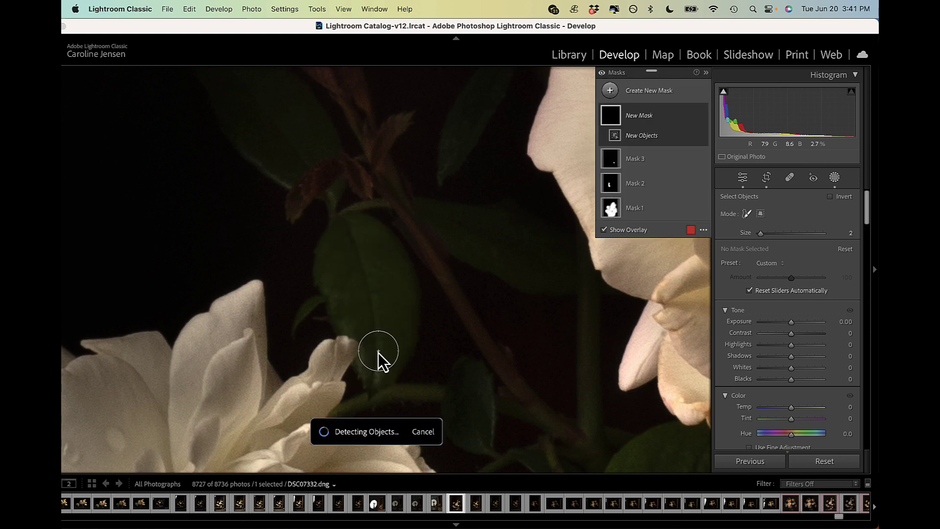
pyautogui.moveTo(793, 287); pyautogui.dragTo(795, 287)
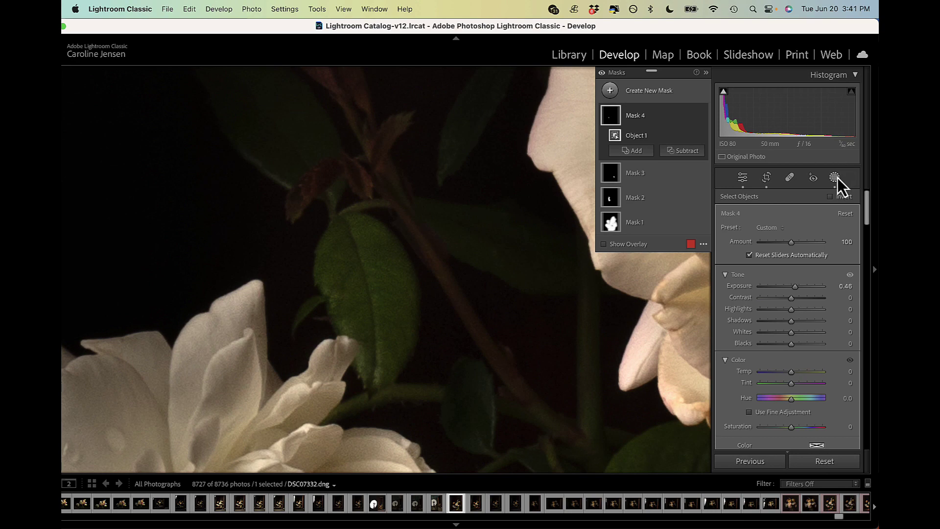
pyautogui.click(834, 177)
# Select the peach rose's stem with an Objects mask at brush size 1, raise its Exposure slightly and close masking.
pyautogui.click(531, 309)
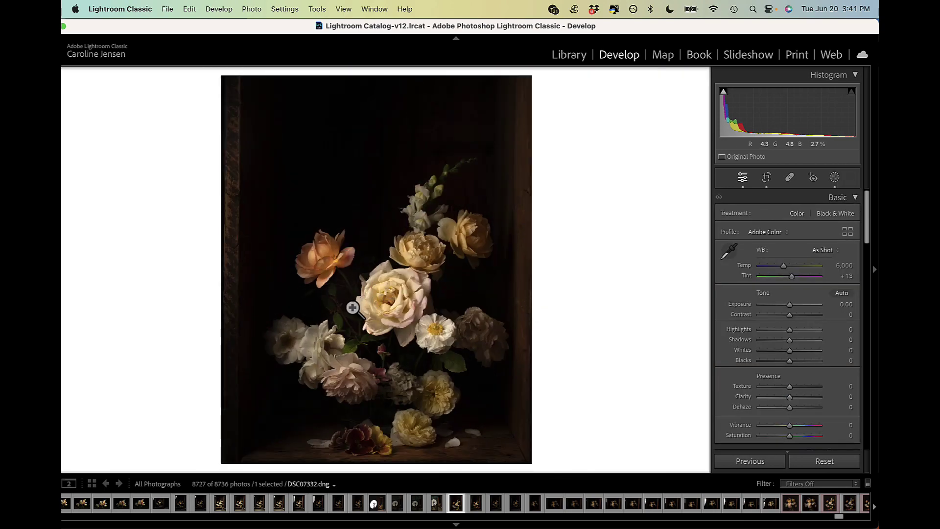
pyautogui.click(355, 275)
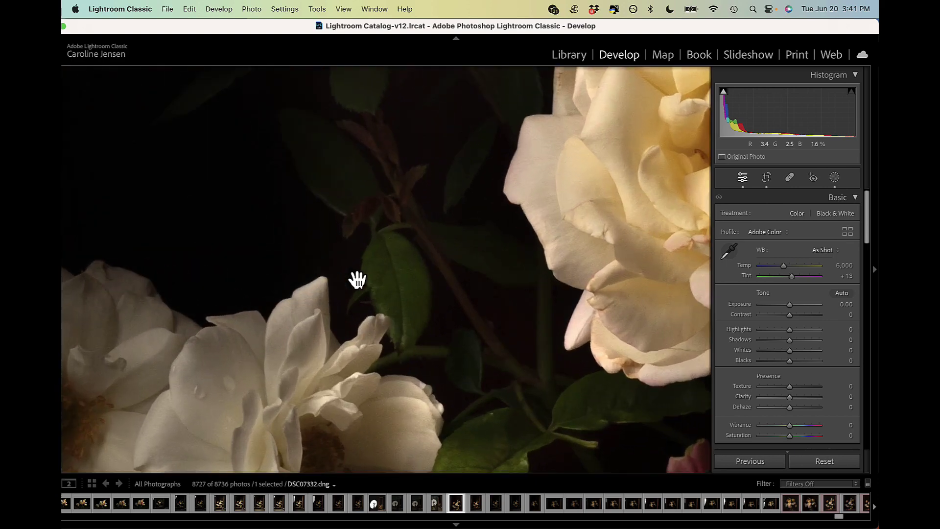
pyautogui.click(357, 280)
pyautogui.click(357, 290)
pyautogui.moveTo(437, 252); pyautogui.dragTo(378, 413)
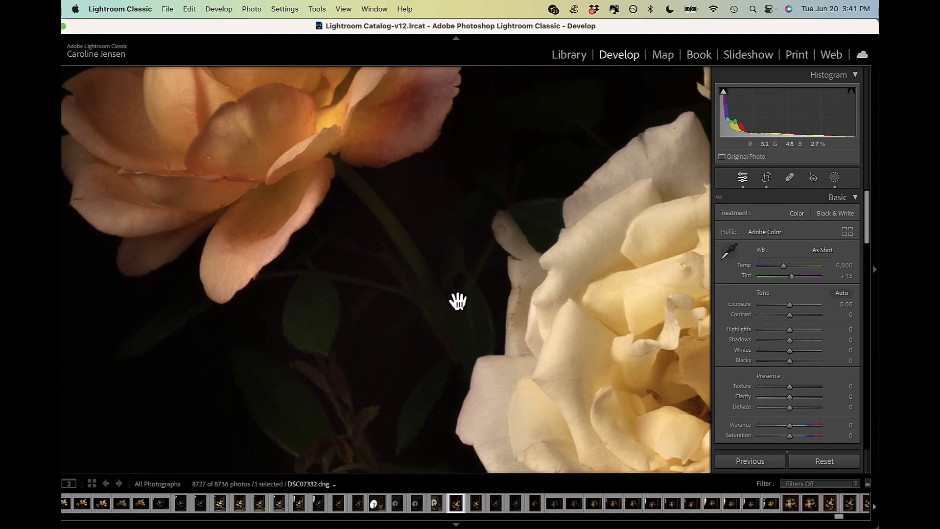
pyautogui.click(833, 178)
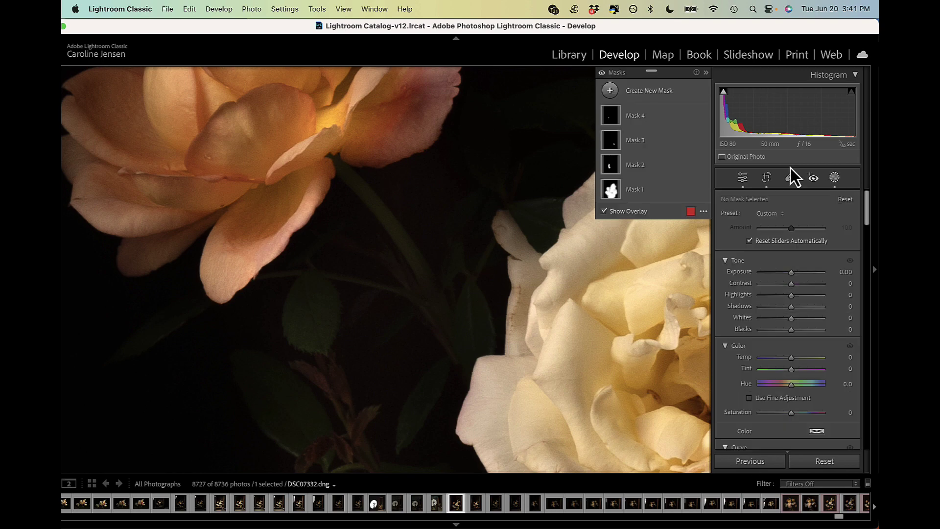
pyautogui.click(610, 92)
pyautogui.click(672, 179)
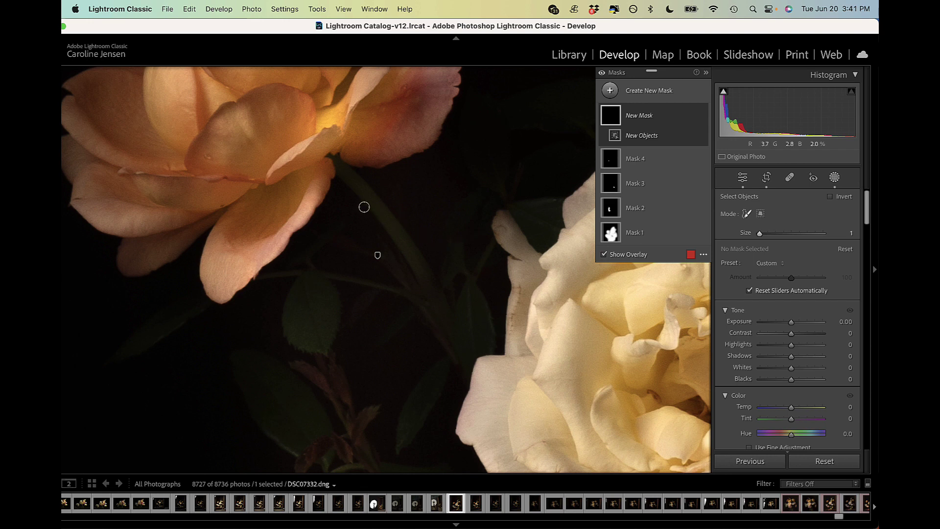
pyautogui.moveTo(344, 169)
pyautogui.mouseDown()
pyautogui.moveTo(428, 273)
pyautogui.moveTo(441, 308)
pyautogui.mouseUp()
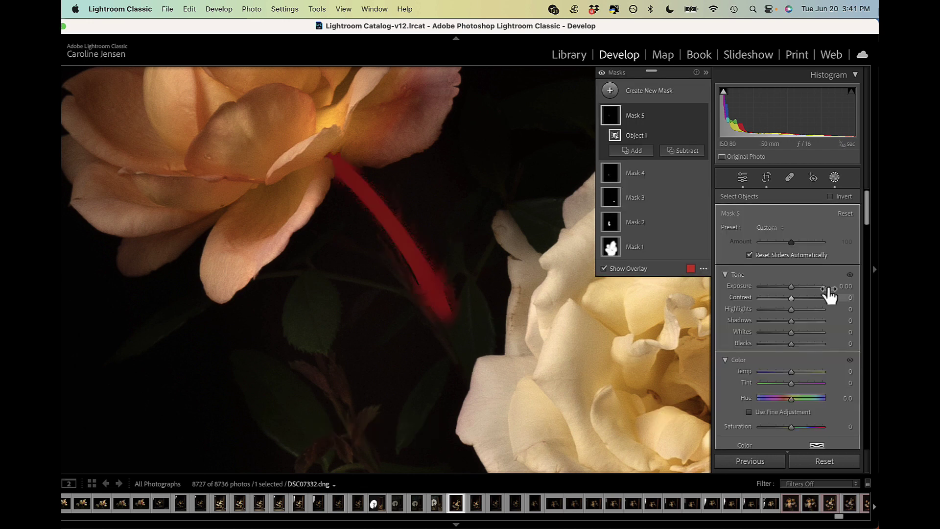
pyautogui.moveTo(794, 286); pyautogui.dragTo(798, 289)
pyautogui.click(836, 178)
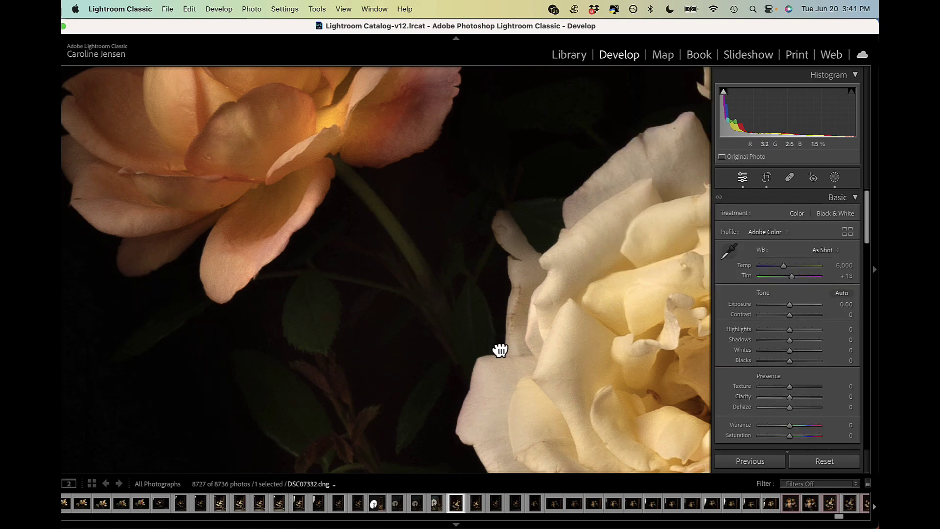
# Examine the whole composition, the dark background around the shaded blooms, and the lower flowers and fallen petals.
pyautogui.click(498, 348)
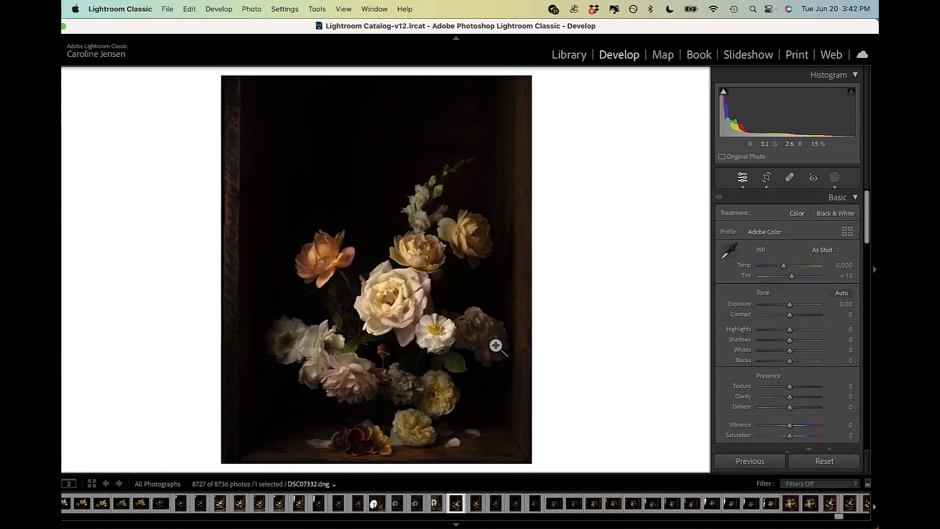
pyautogui.click(472, 271)
pyautogui.moveTo(474, 274); pyautogui.dragTo(250, 276)
pyautogui.click(548, 333)
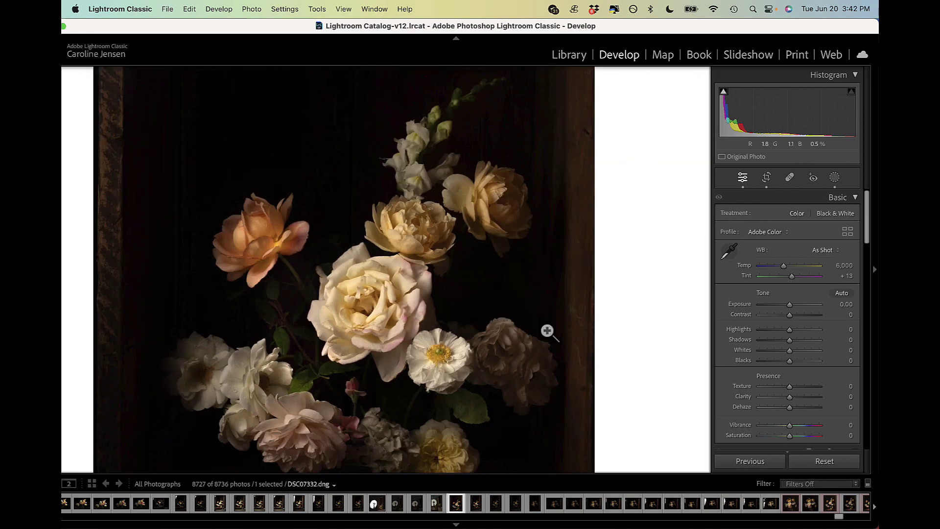
pyautogui.click(497, 321)
pyautogui.scroll(3, 478, 286)
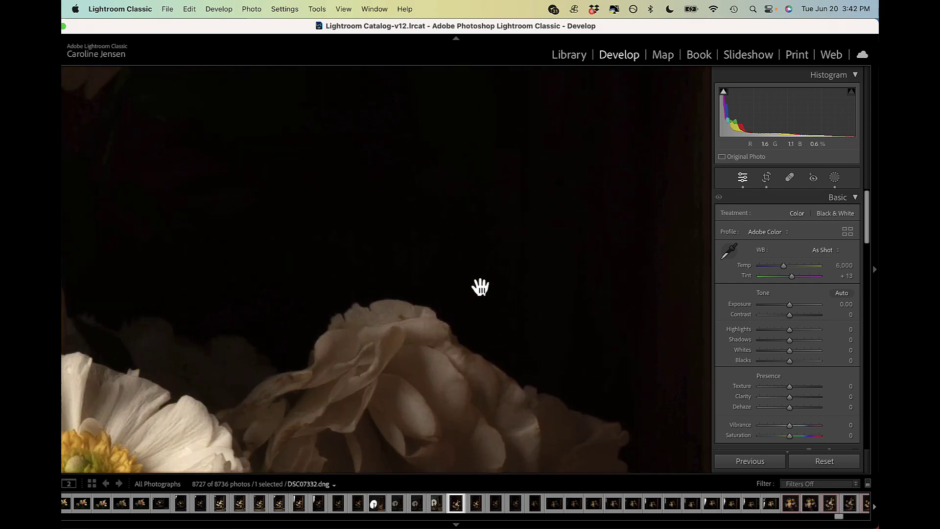
pyautogui.scroll(-3, 478, 285)
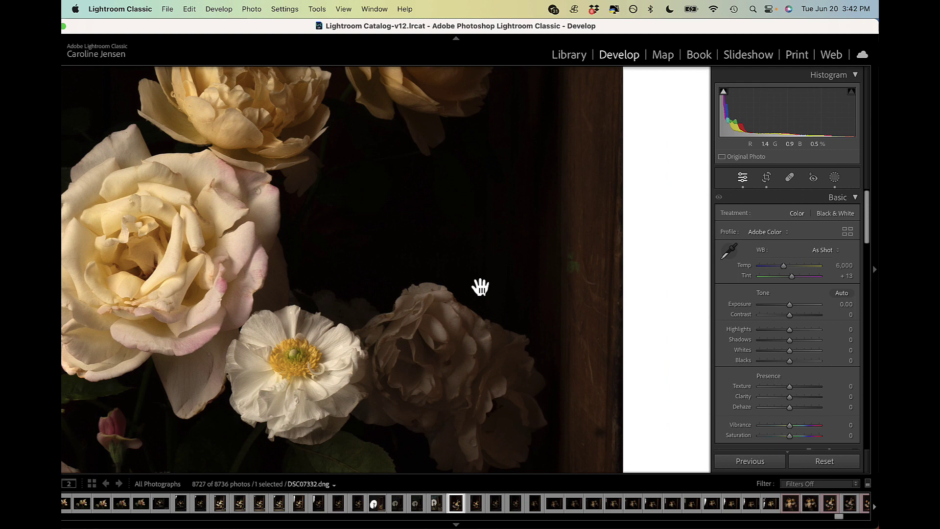
pyautogui.hscroll(-2, 479, 285)
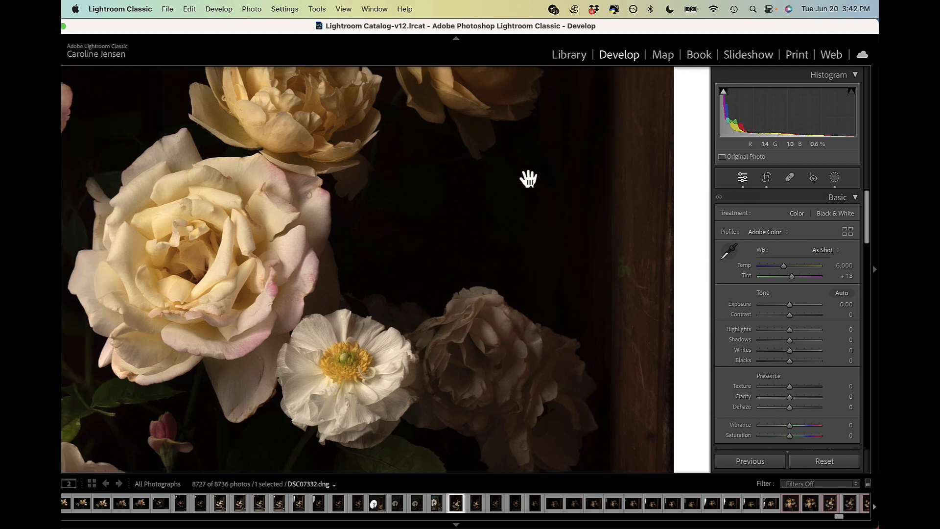
pyautogui.scroll(3, 445, 243)
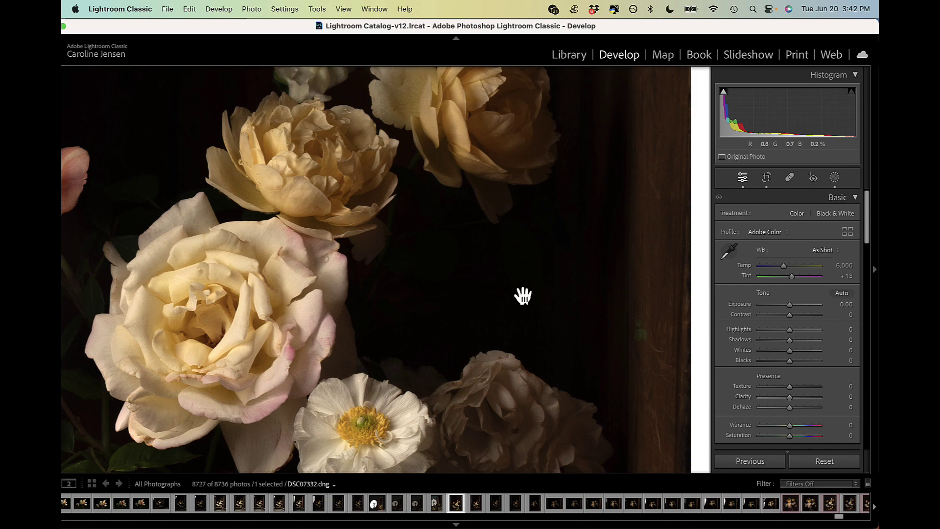
pyautogui.click(502, 267)
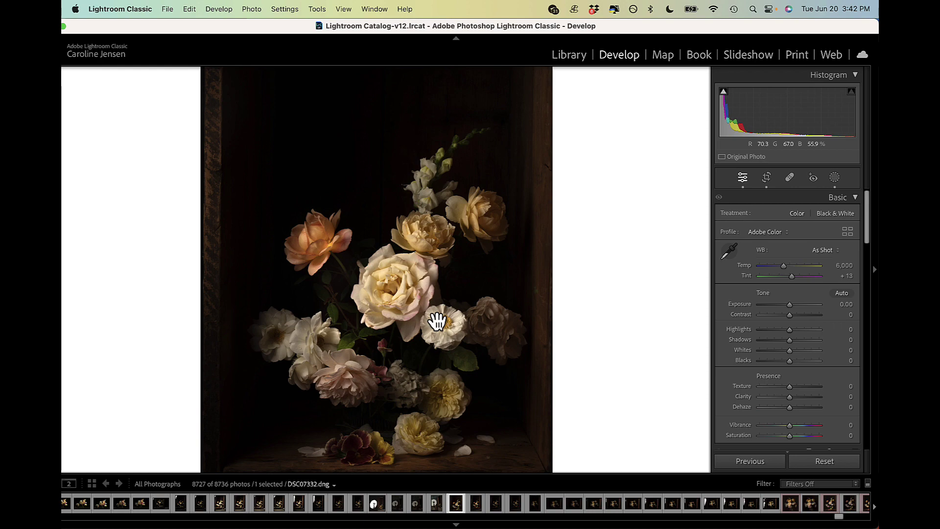
pyautogui.moveTo(360, 405); pyautogui.dragTo(527, 181)
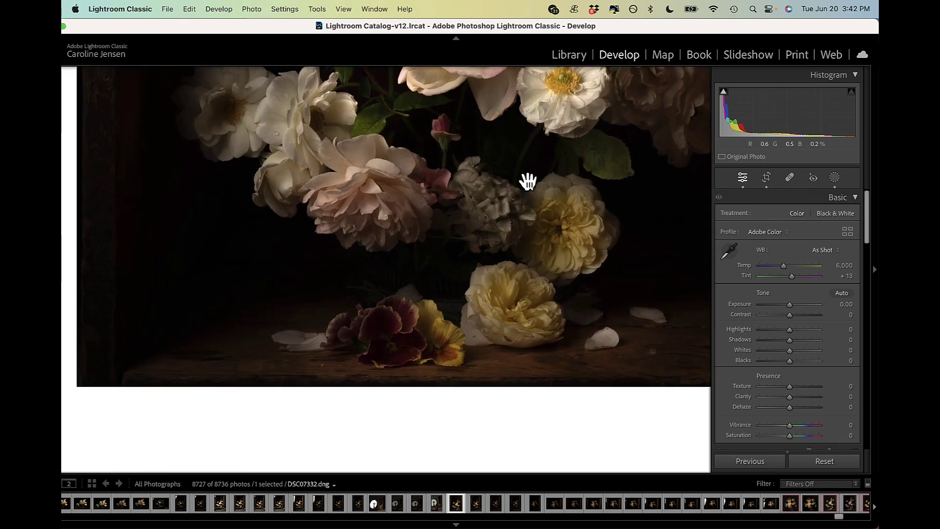
# Select the fallen burgundy and yellow flowers on the wooden ledge with an Objects mask, set Exposure to 0.61 and close masking.
pyautogui.click(835, 177)
pyautogui.click(610, 90)
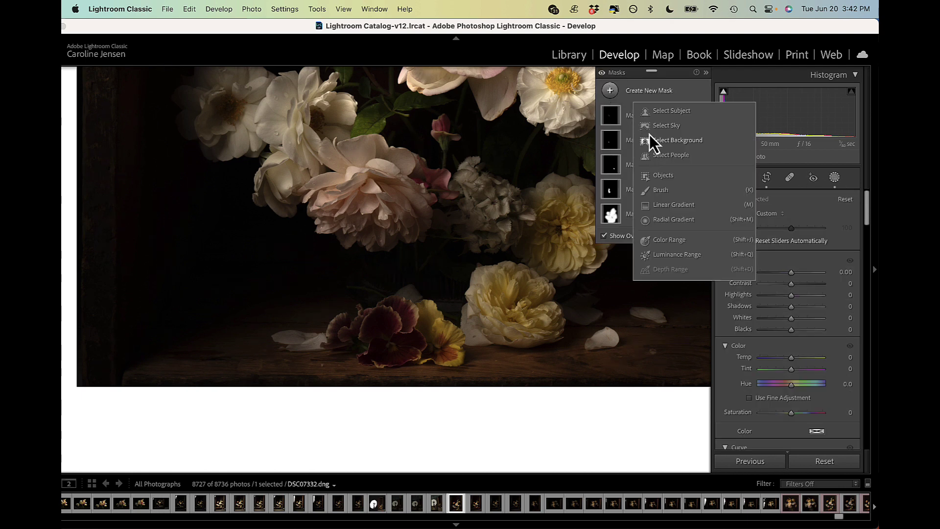
pyautogui.click(666, 177)
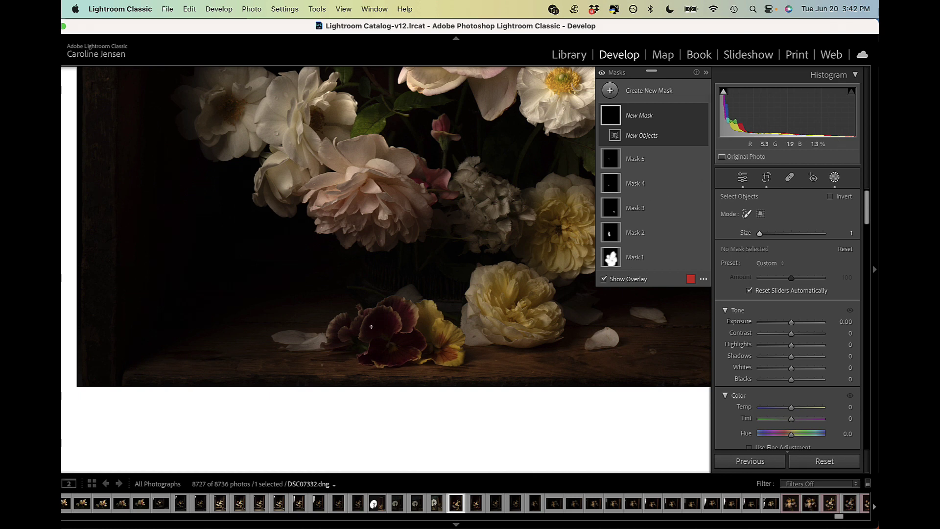
pyautogui.scroll(3, 371, 326)
pyautogui.moveTo(371, 327)
pyautogui.mouseDown()
pyautogui.moveTo(334, 343)
pyautogui.moveTo(395, 360)
pyautogui.moveTo(443, 359)
pyautogui.moveTo(454, 348)
pyautogui.moveTo(429, 308)
pyautogui.moveTo(387, 314)
pyautogui.moveTo(406, 309)
pyautogui.moveTo(409, 327)
pyautogui.moveTo(431, 346)
pyautogui.moveTo(438, 334)
pyautogui.moveTo(454, 354)
pyautogui.moveTo(441, 336)
pyautogui.moveTo(381, 315)
pyautogui.moveTo(340, 335)
pyautogui.mouseUp()
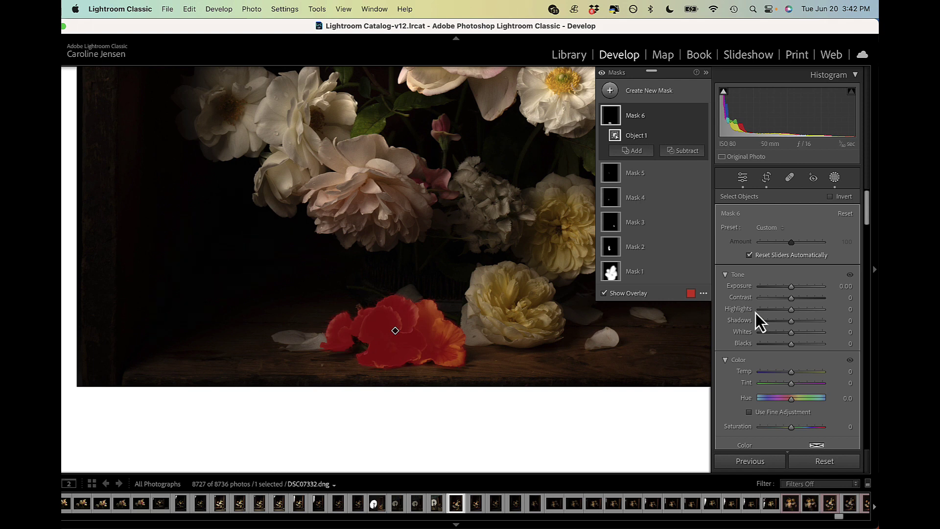
pyautogui.moveTo(792, 287); pyautogui.dragTo(797, 290)
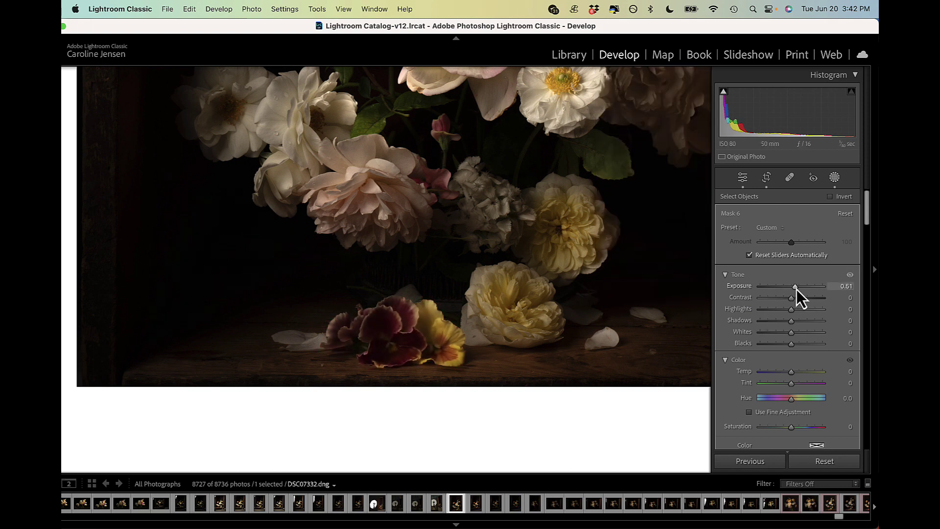
pyautogui.click(835, 178)
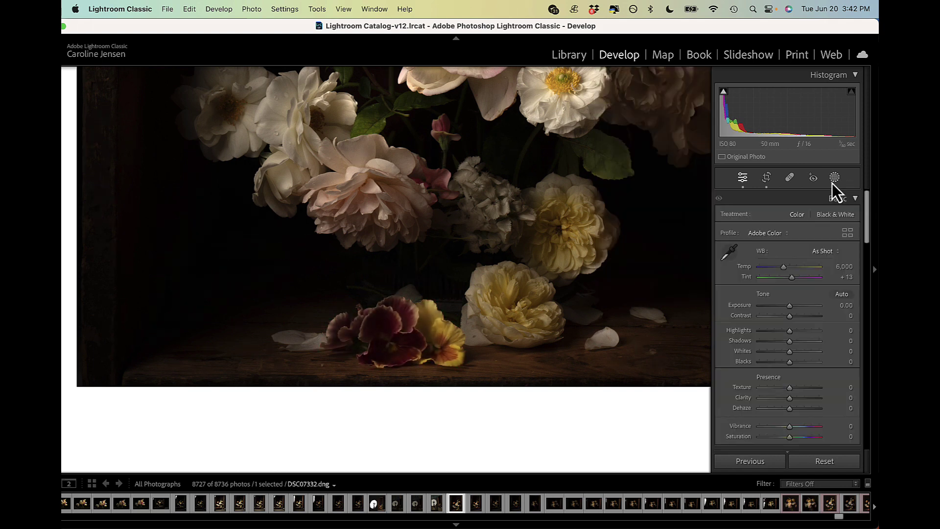
pyautogui.click(512, 258)
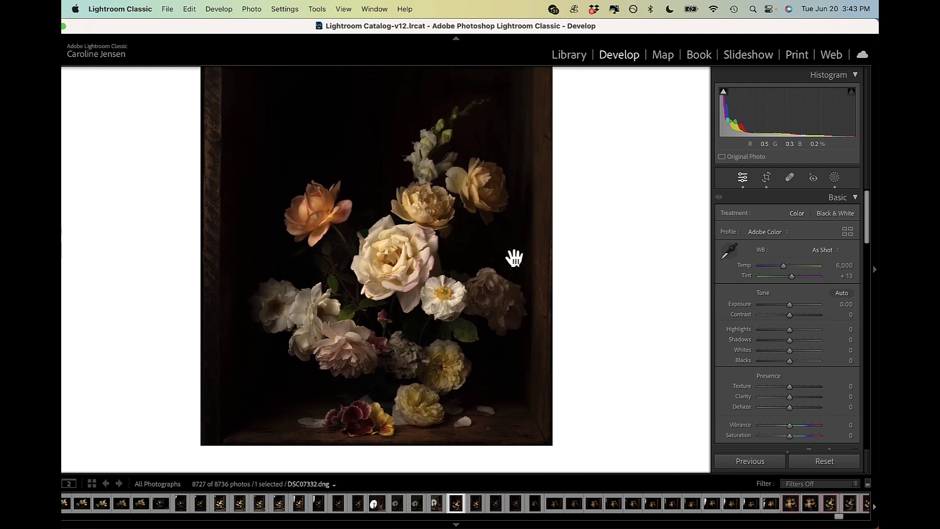